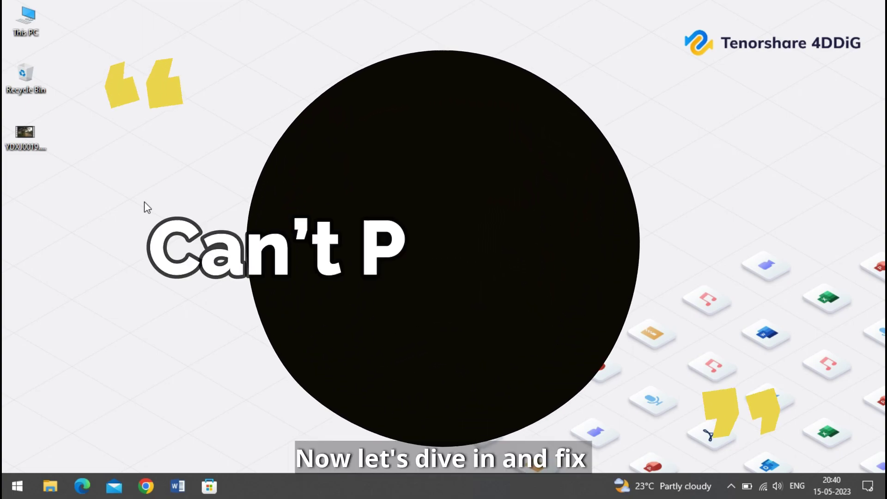
Replace the 'movie' search with 'fil' to bring up Films & TV as the best match
{"action": "key", "text": "super"}
{"action": "type", "text": "movie"}
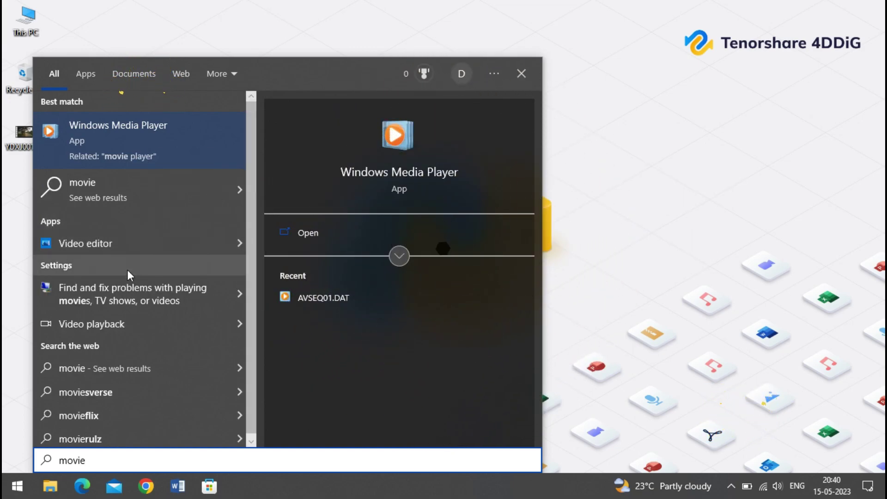
{"action": "key", "text": "BackSpace"}
{"action": "key", "text": "BackSpace"}
{"action": "key", "text": "BackSpace"}
{"action": "key", "text": "BackSpace"}
{"action": "key", "text": "BackSpace"}
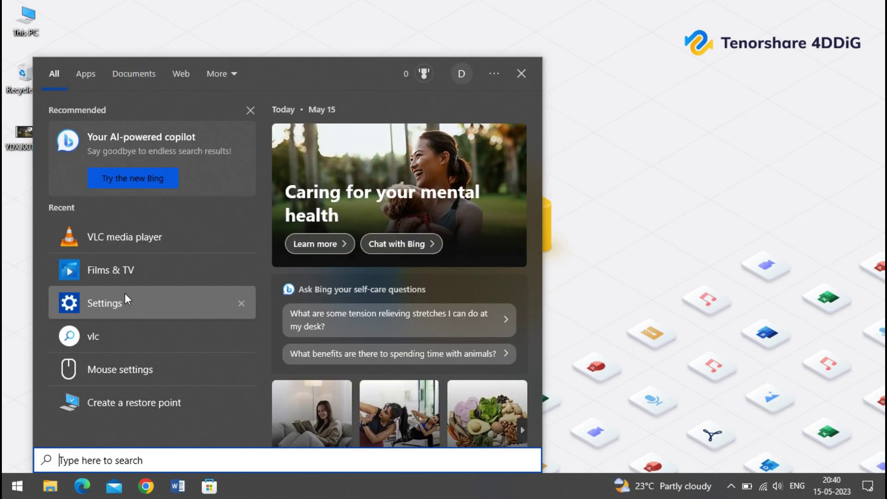
{"action": "type", "text": "fil"}
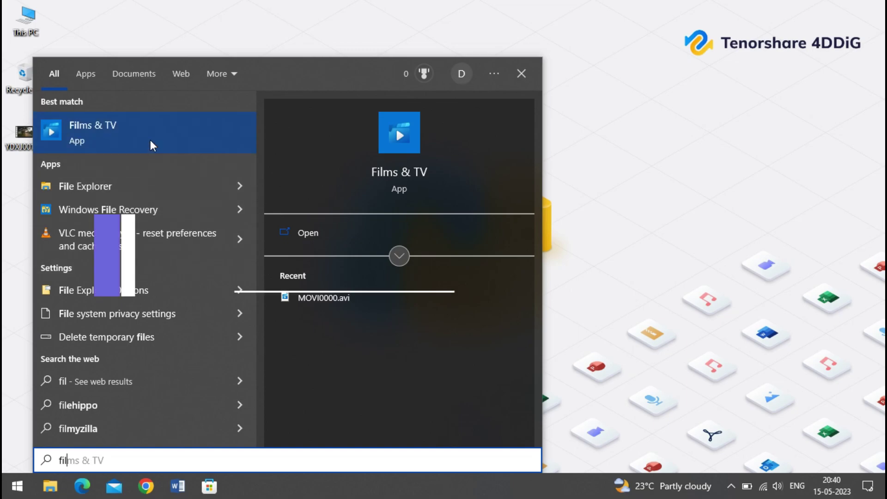
Launch Films & TV, move its window up and left, then close the app
{"action": "left_click", "coordinate": [153, 130]}
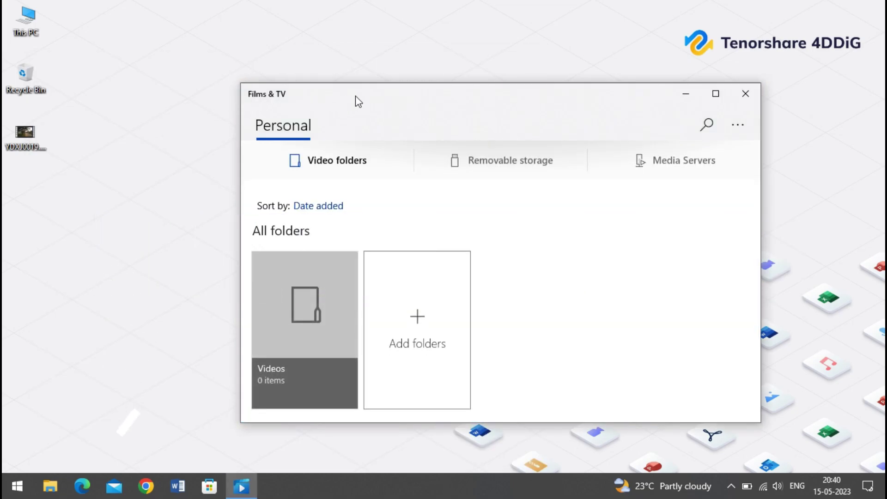
{"action": "left_click_drag", "start_coordinate": [359, 101], "coordinate": [473, 125]}
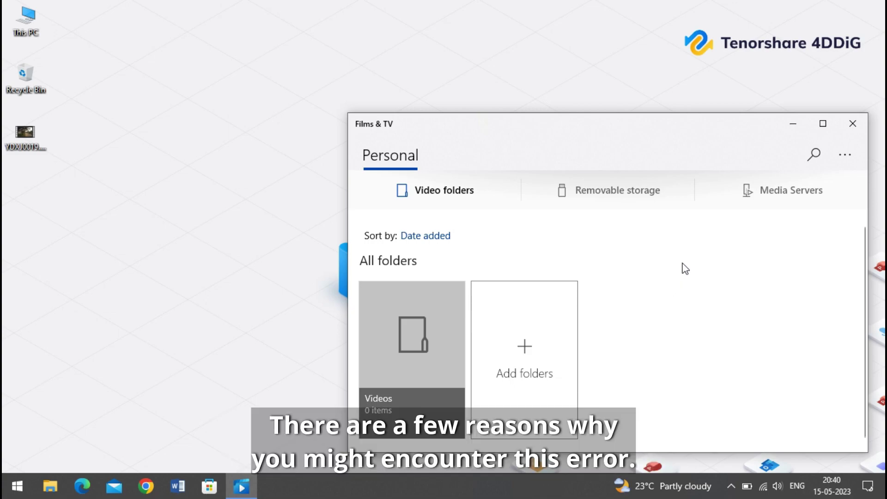
{"action": "left_click_drag", "start_coordinate": [753, 124], "coordinate": [764, 88]}
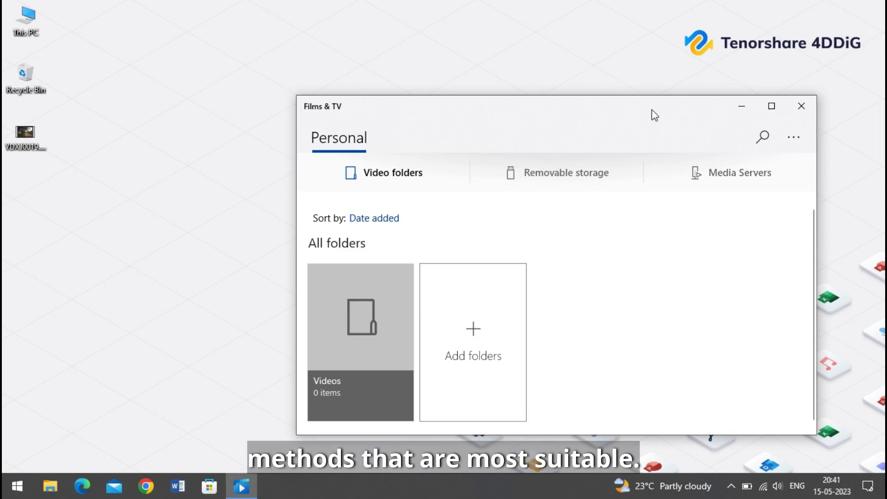
{"action": "left_click_drag", "start_coordinate": [654, 115], "coordinate": [634, 91]}
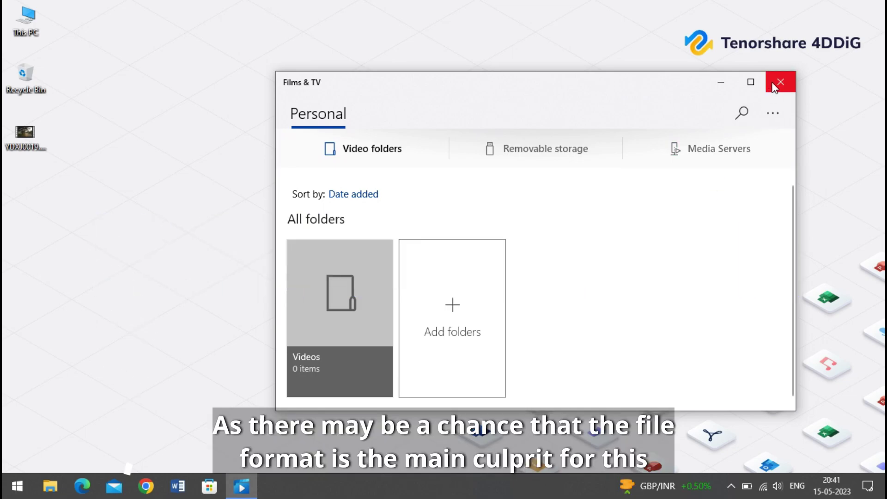
{"action": "left_click", "coordinate": [773, 84]}
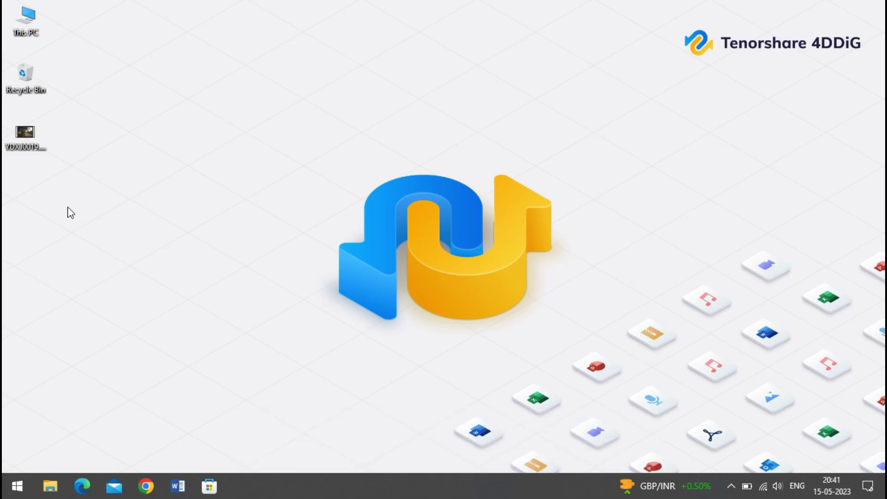
Launch VLC media player by searching 'vlc' from the Start menu
{"action": "key", "text": "super"}
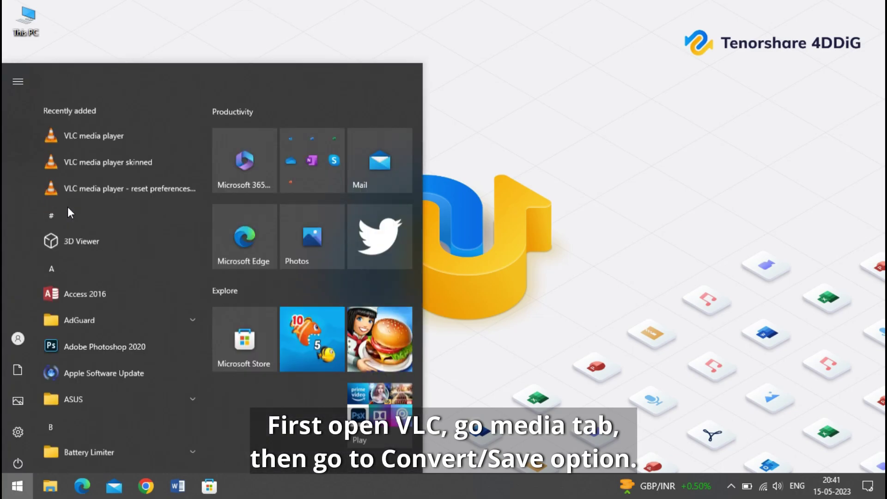
{"action": "type", "text": "vlc"}
{"action": "key", "text": "Return"}
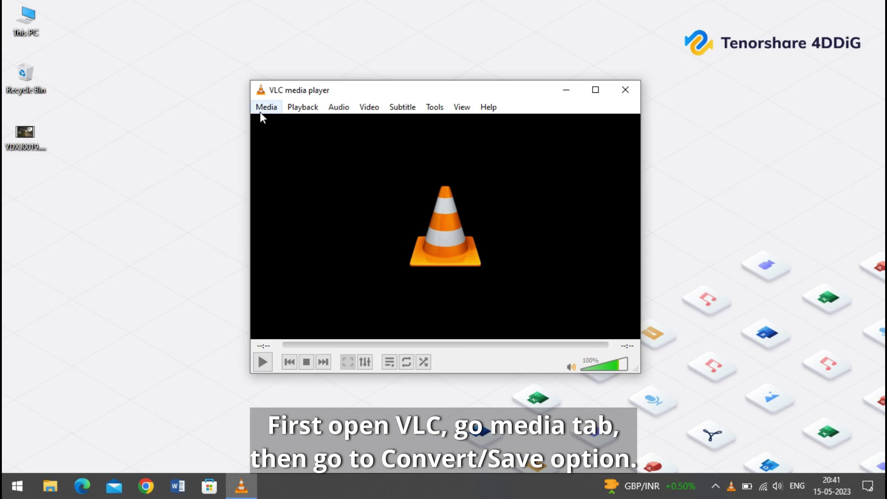
Add the Desktop file YDXJ0019.mp4 through VLC's Media > Convert / Save dialog
{"action": "left_click", "coordinate": [262, 111]}
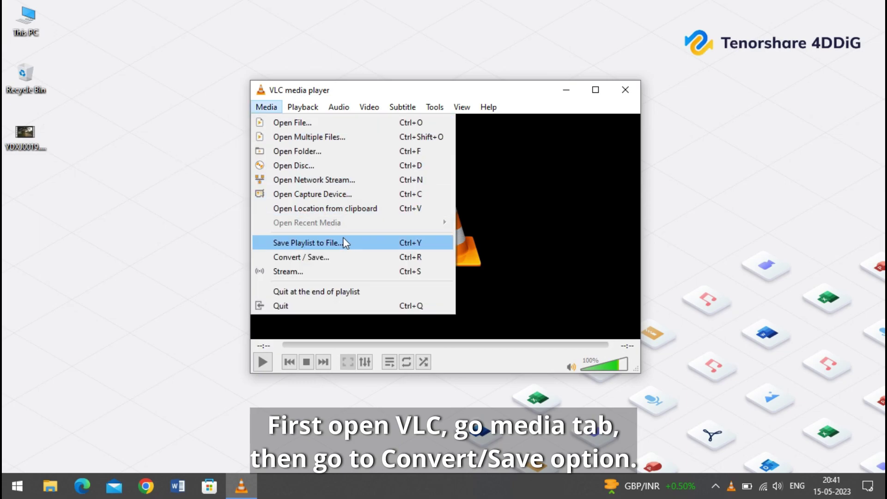
{"action": "left_click", "coordinate": [362, 257]}
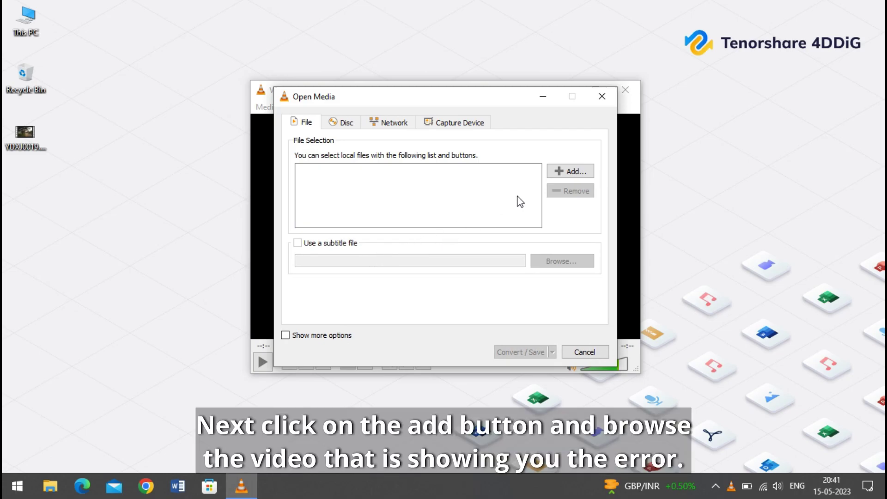
{"action": "left_click", "coordinate": [564, 174]}
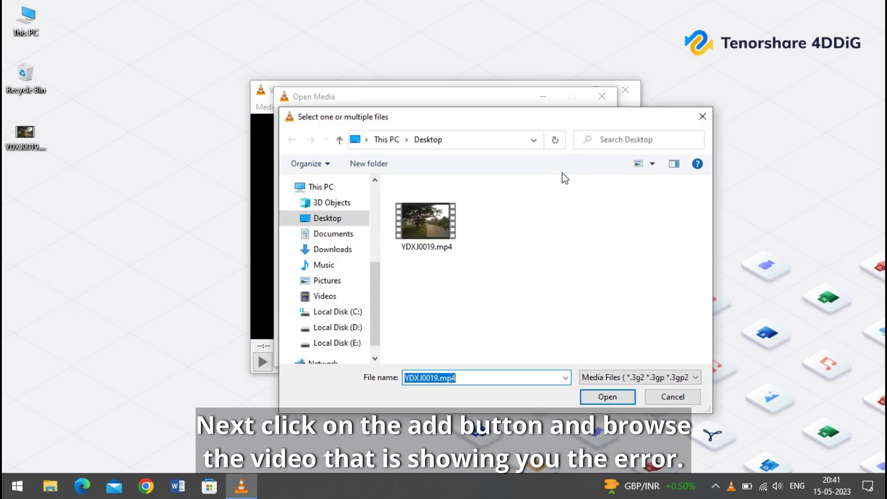
{"action": "left_click", "coordinate": [411, 217]}
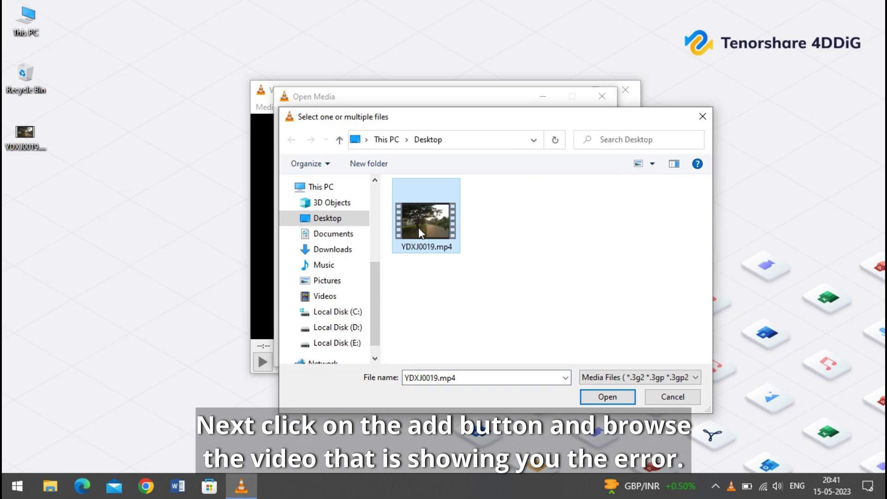
{"action": "left_click", "coordinate": [607, 397]}
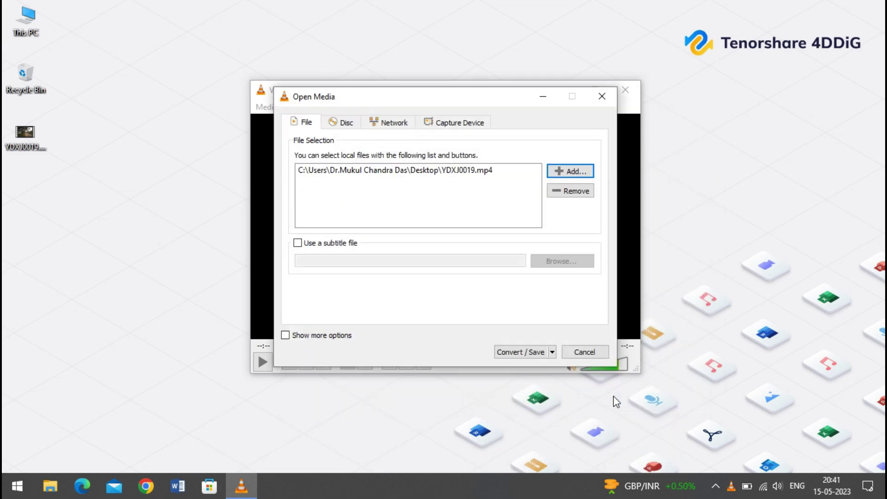
Convert YDXJ0019.mp4 to the Video - H.264 + MP3 (MP4) profile, saving into Videos
{"action": "left_click", "coordinate": [529, 353]}
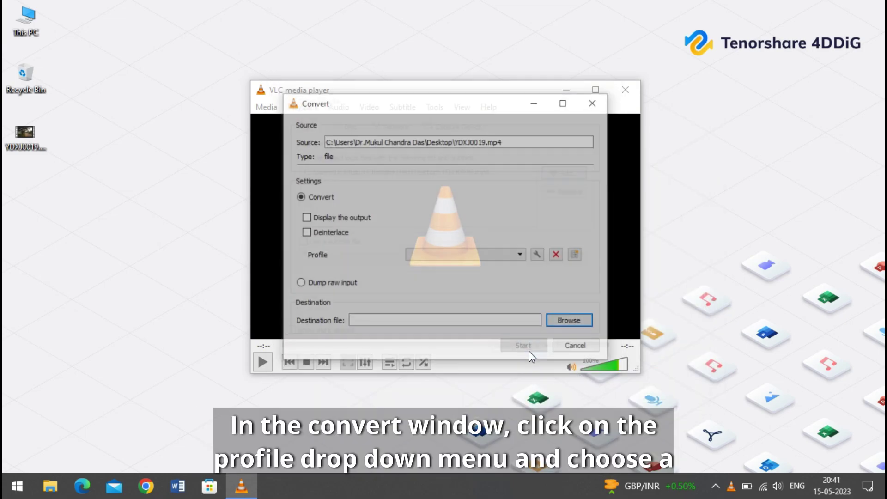
{"action": "left_click", "coordinate": [420, 255]}
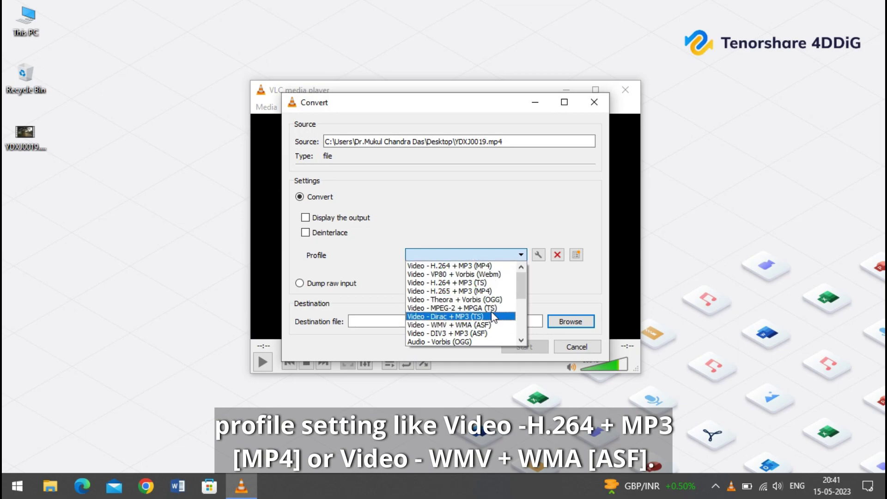
{"action": "left_click", "coordinate": [499, 266]}
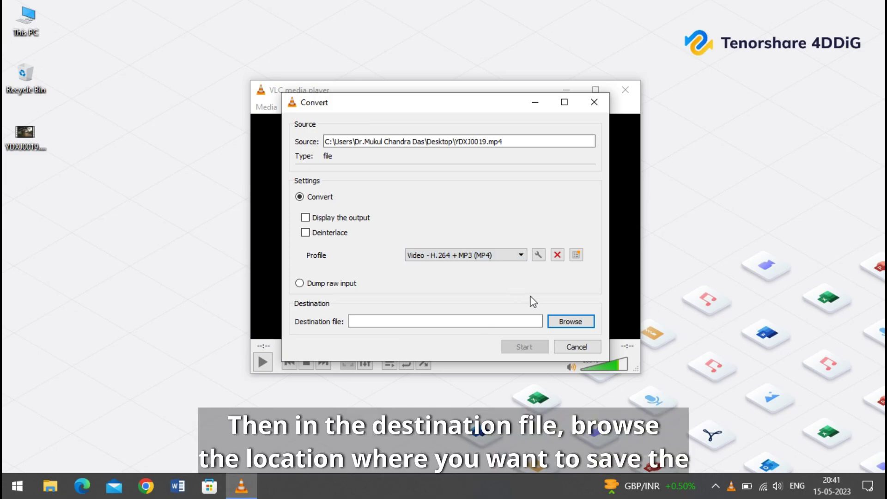
{"action": "left_click", "coordinate": [564, 320]}
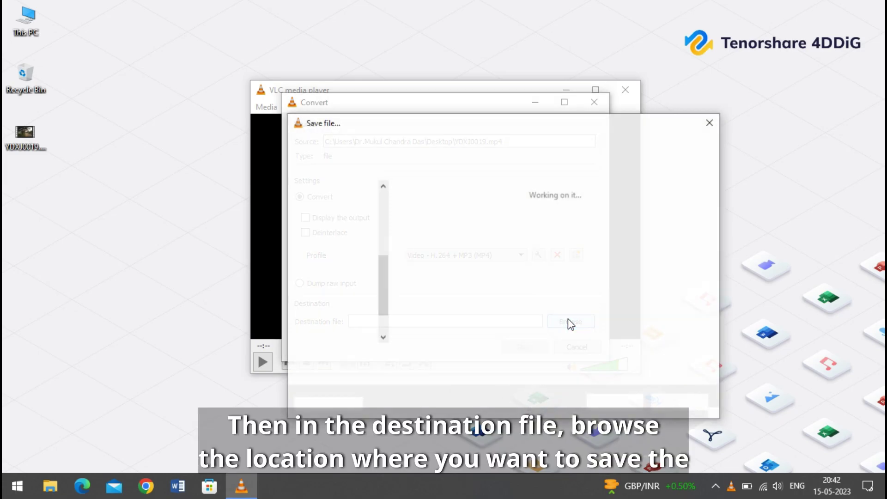
{"action": "left_click", "coordinate": [333, 302]}
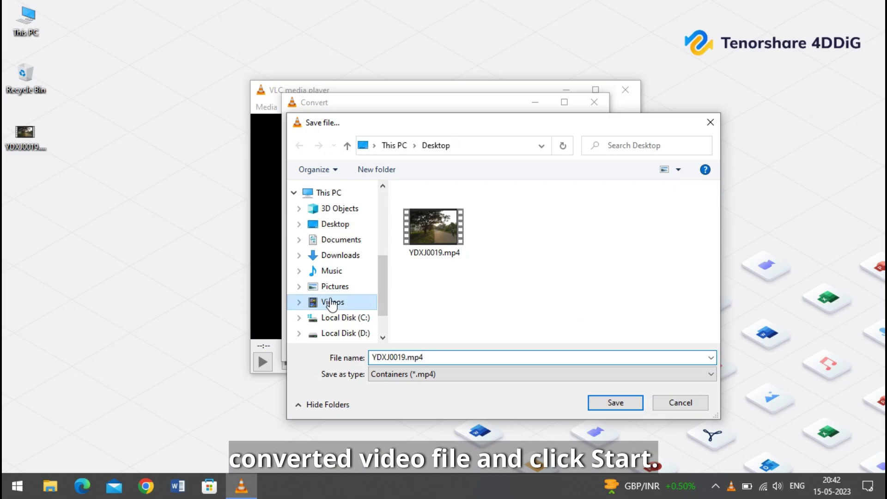
{"action": "left_click", "coordinate": [617, 405]}
{"action": "left_click", "coordinate": [527, 347]}
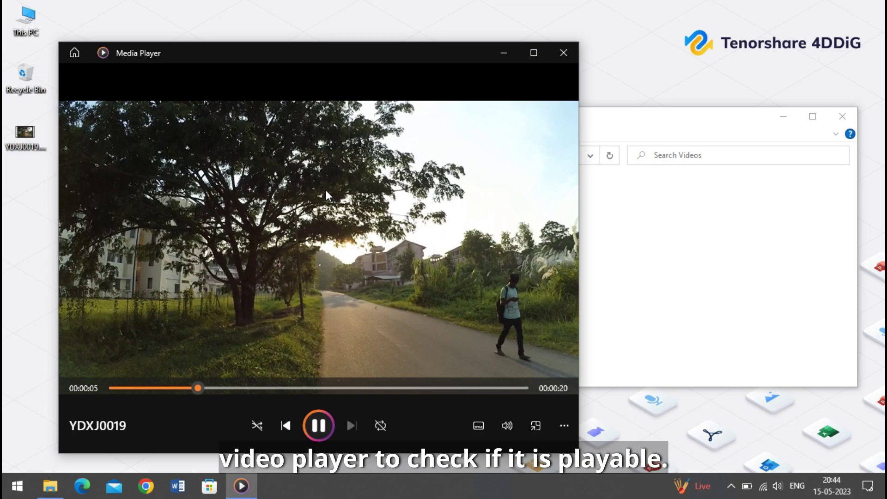
Close Media Player after the converted video plays, then close the Videos folder
{"action": "left_click", "coordinate": [559, 55]}
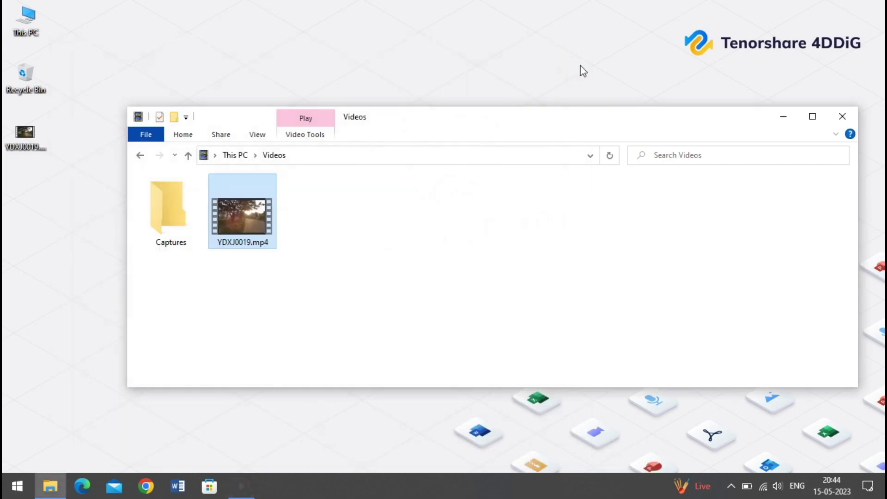
{"action": "left_click", "coordinate": [842, 117]}
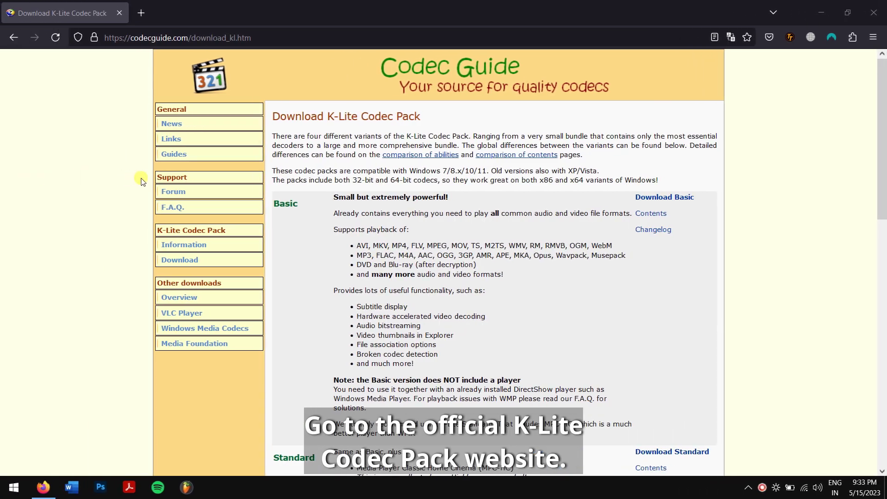
Download the Basic edition of the K-Lite Codec Pack from codecguide.com
{"action": "left_click", "coordinate": [677, 199]}
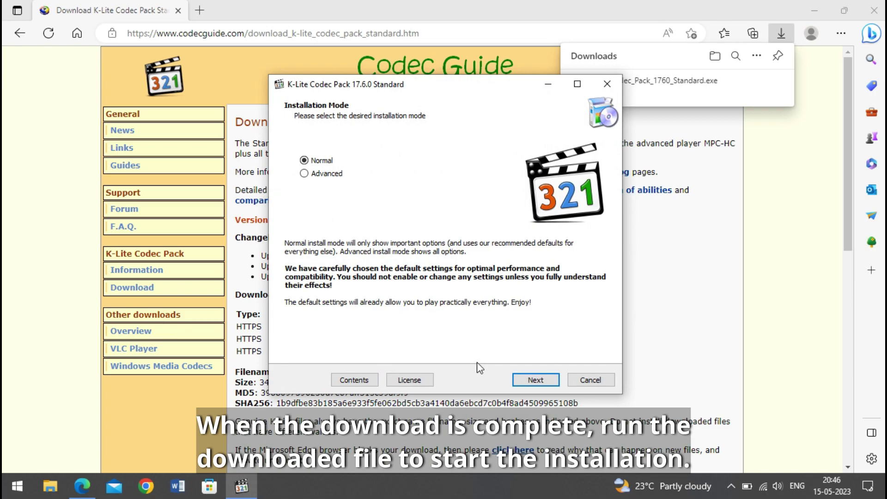
Install K-Lite Codec Pack 17.6.0 Standard in Normal mode with default options
{"action": "left_click", "coordinate": [536, 380]}
{"action": "key", "text": "alt+Down"}
{"action": "key", "text": "Down"}
{"action": "key", "text": "Down"}
{"action": "key", "text": "Return"}
{"action": "left_click", "coordinate": [542, 381]}
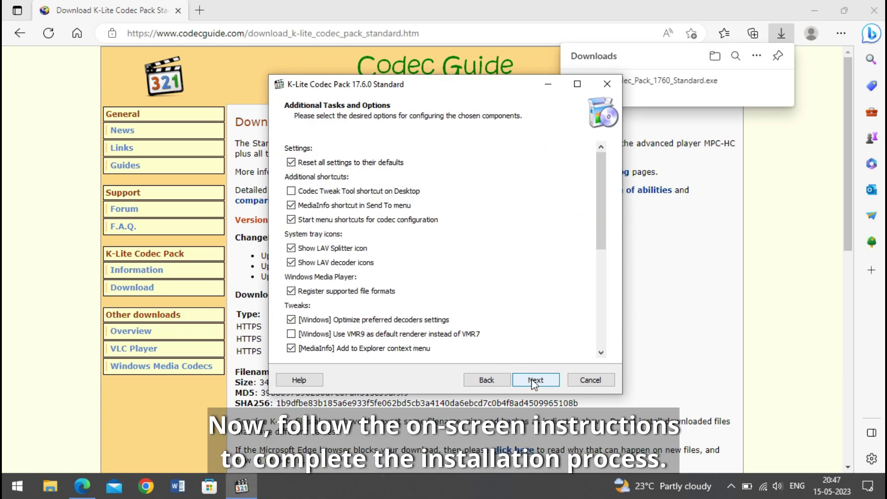
{"action": "left_click", "coordinate": [533, 380]}
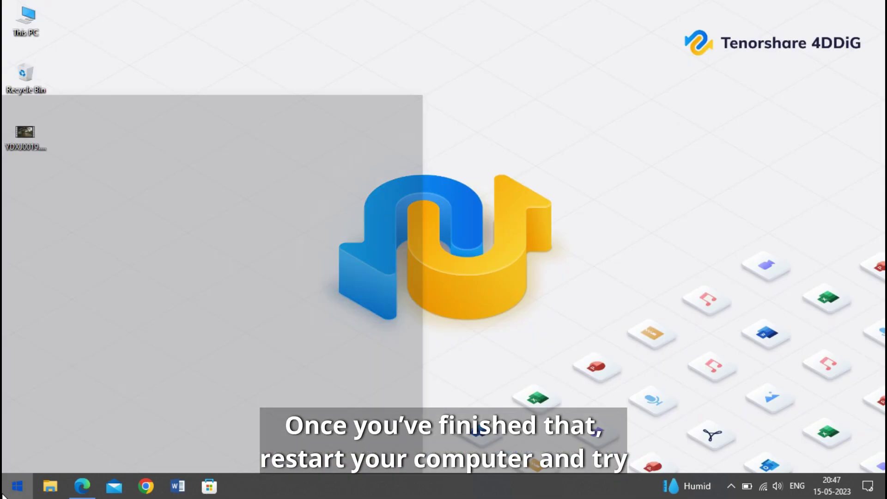
{"action": "left_click", "coordinate": [17, 485]}
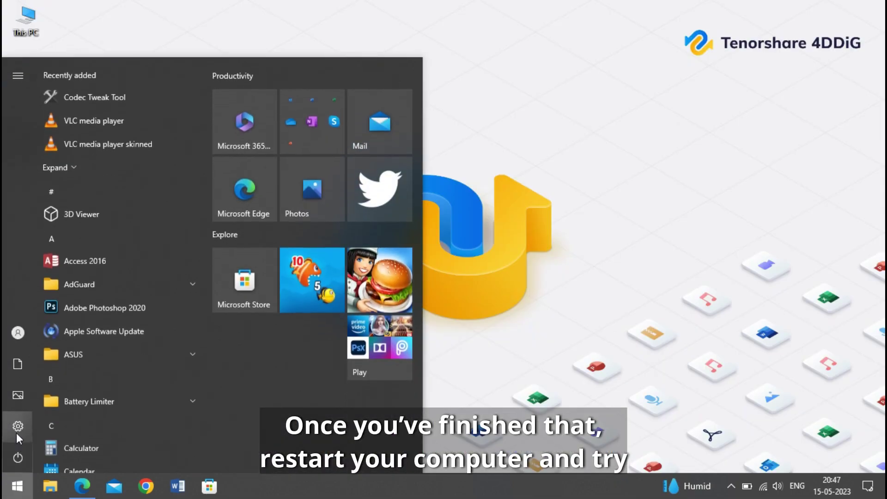
{"action": "left_click", "coordinate": [19, 458]}
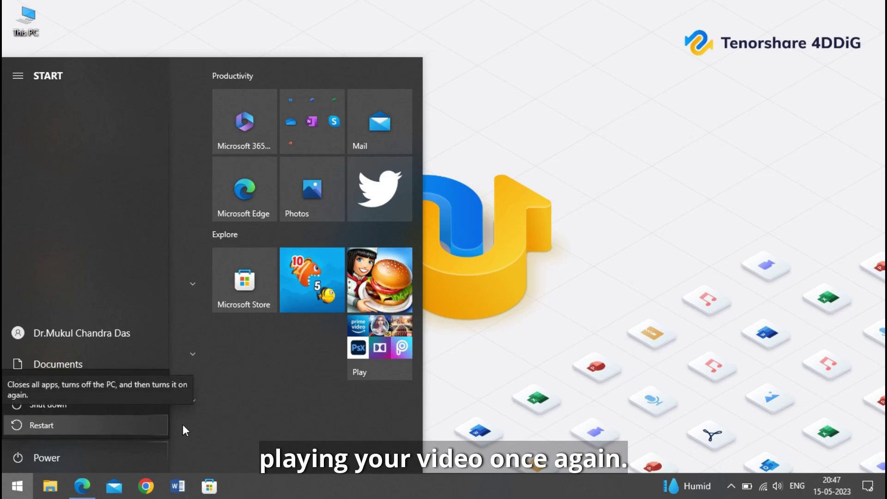
{"action": "key", "text": "Escape"}
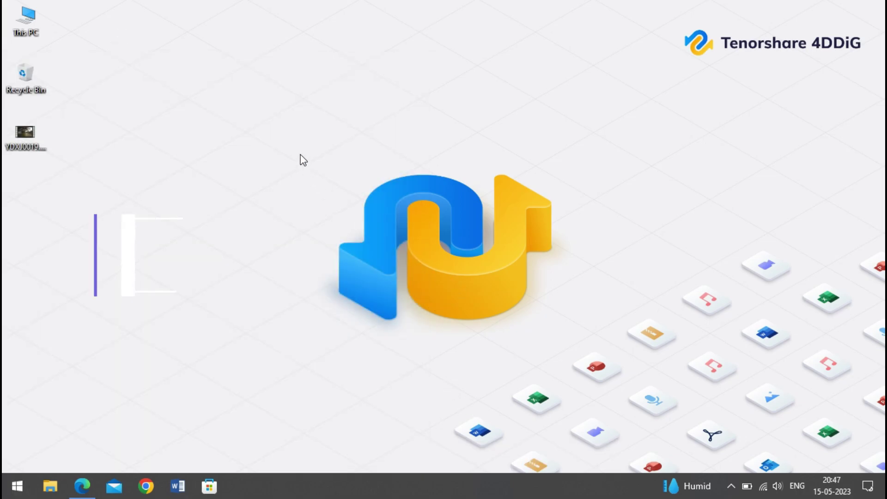
{"action": "right_click", "coordinate": [301, 158]}
{"action": "left_click", "coordinate": [254, 197]}
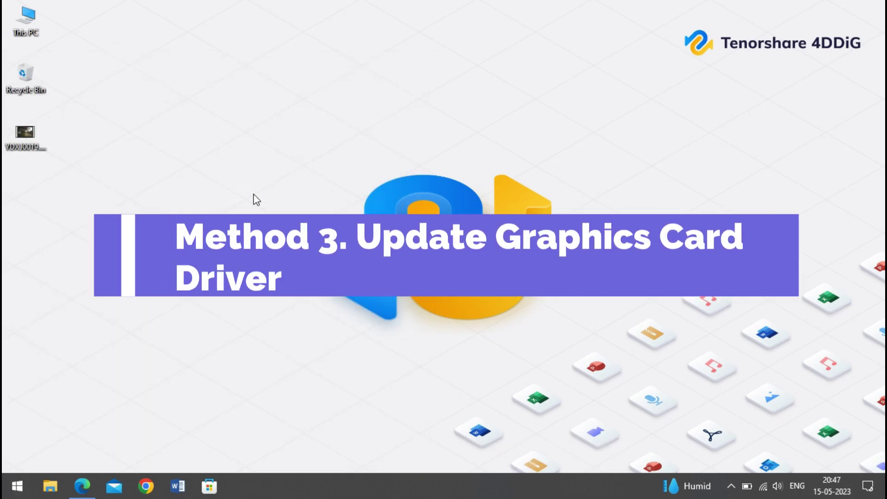
{"action": "right_click", "coordinate": [82, 485]}
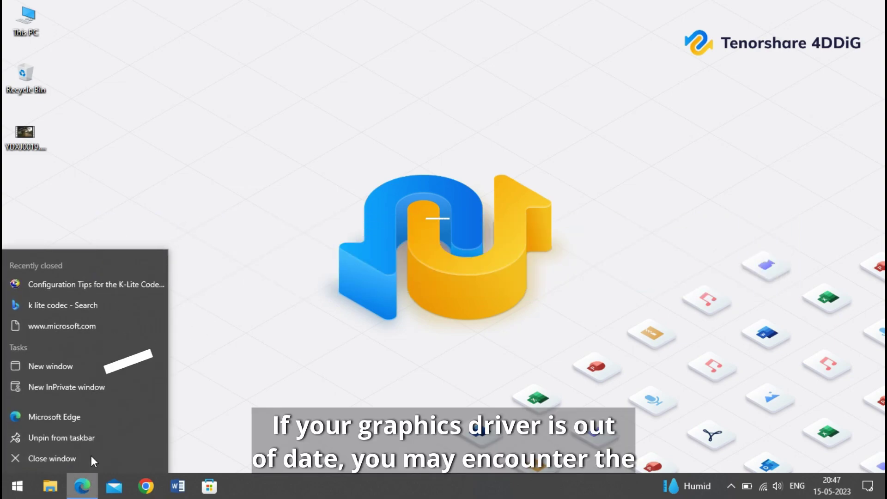
{"action": "left_click", "coordinate": [94, 461]}
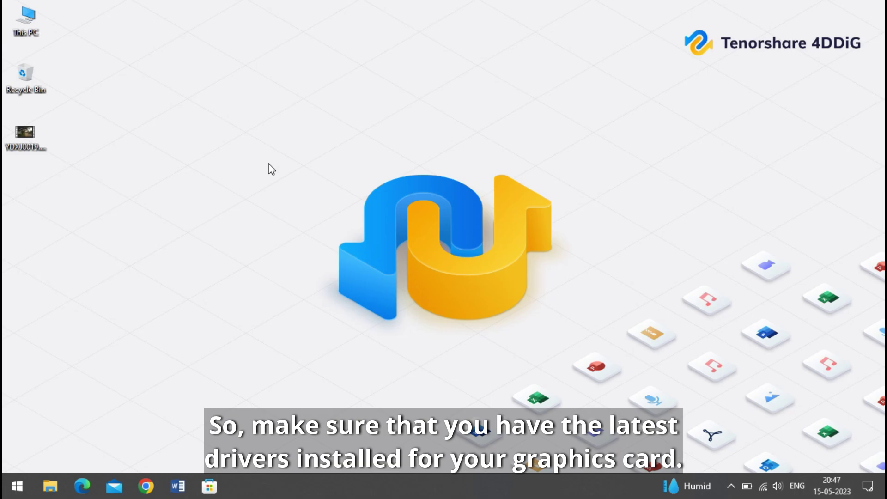
Open Device Manager by searching 'device' from the Start menu
{"action": "left_click", "coordinate": [18, 481]}
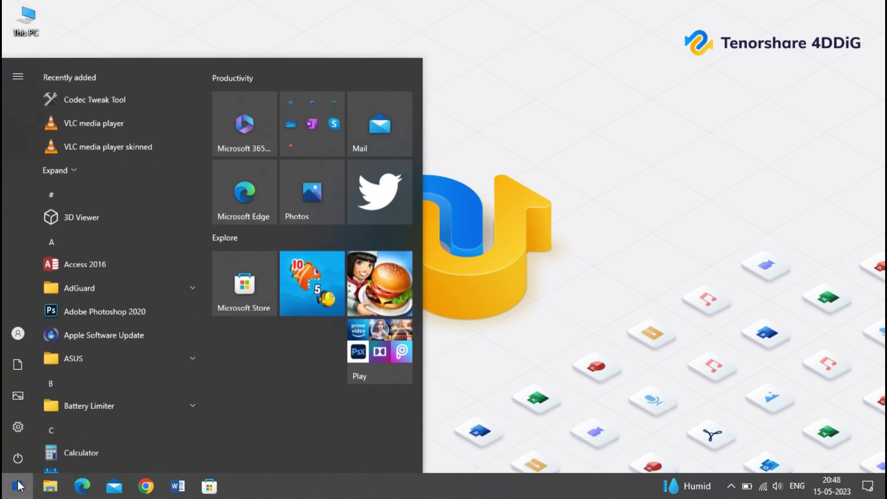
{"action": "type", "text": "device"}
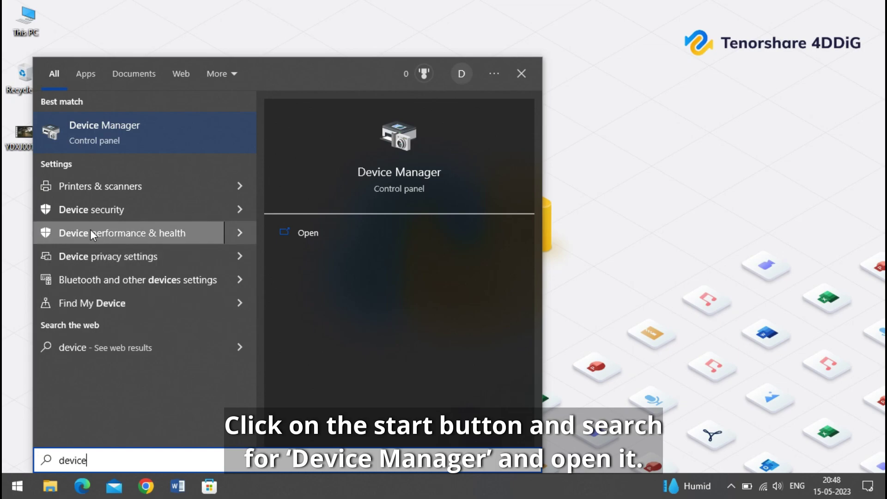
{"action": "left_click", "coordinate": [141, 138]}
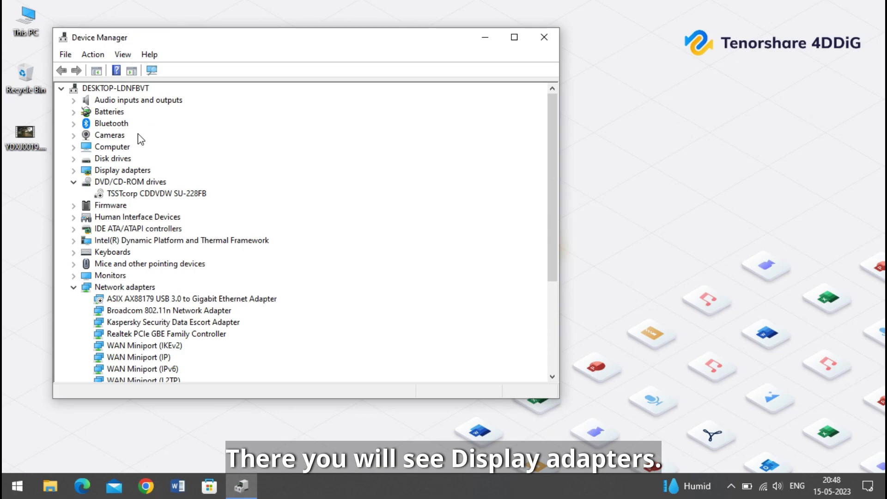
Run an automatic driver search for the NVIDIA GeForce 820M under Display adapters
{"action": "left_click", "coordinate": [73, 171]}
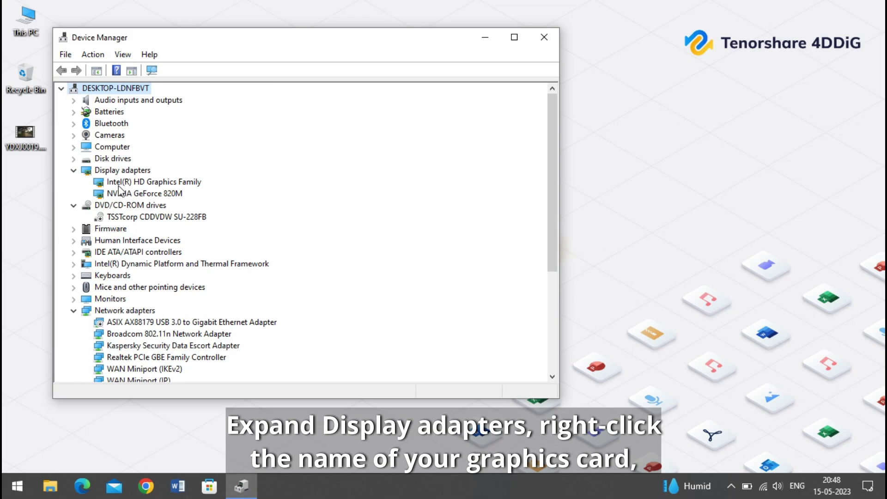
{"action": "right_click", "coordinate": [169, 196]}
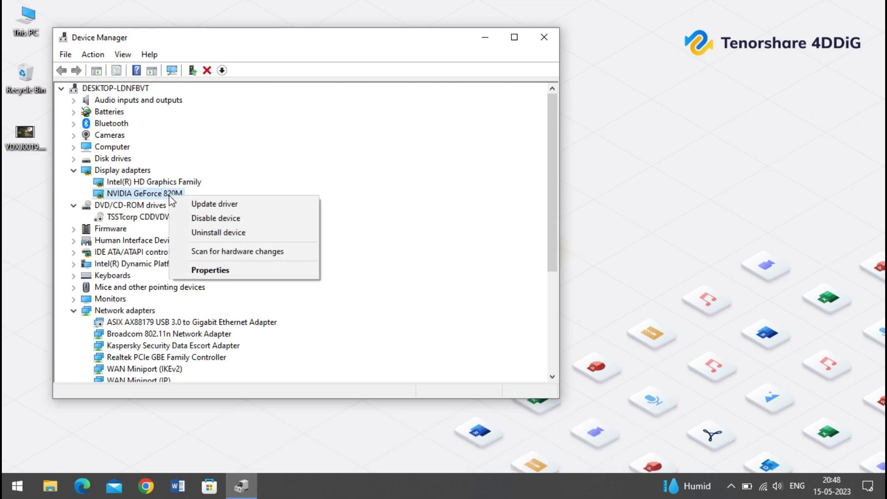
{"action": "left_click", "coordinate": [273, 208]}
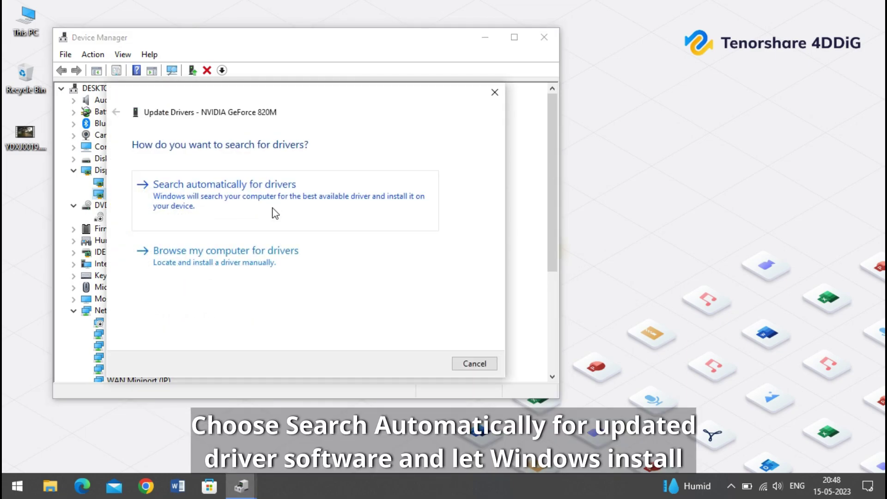
{"action": "left_click", "coordinate": [275, 213]}
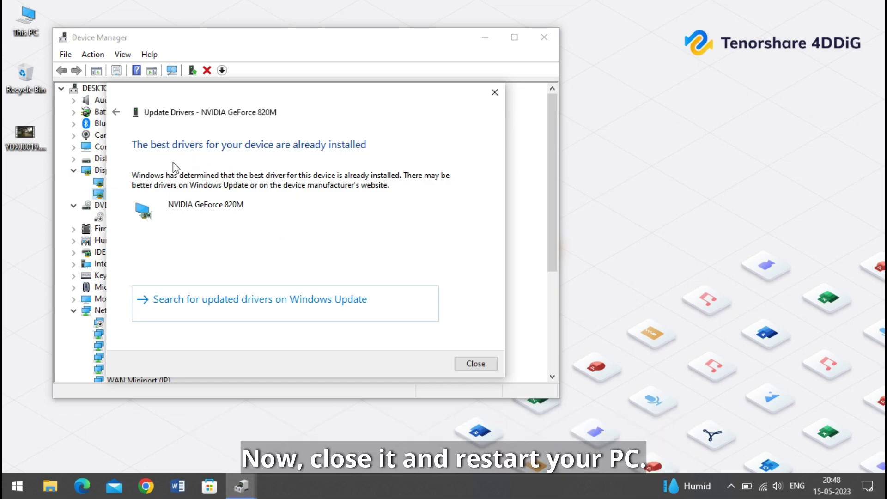
{"action": "left_click", "coordinate": [481, 363]}
{"action": "left_click", "coordinate": [544, 37]}
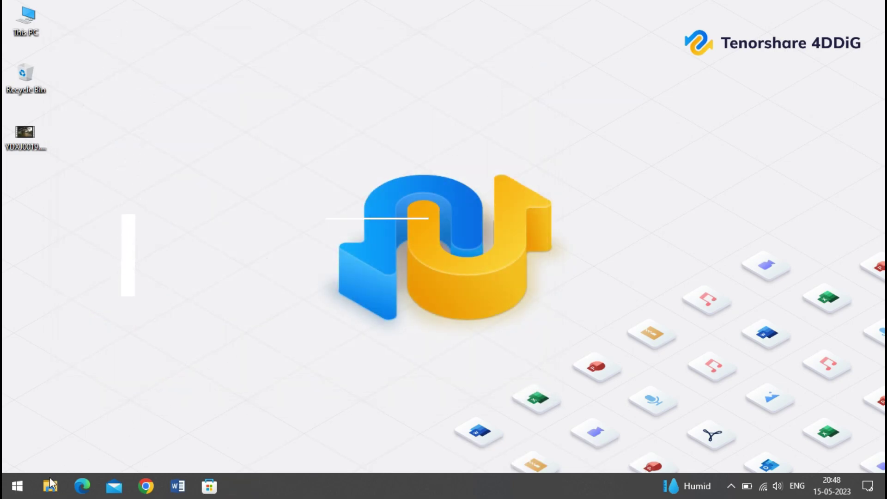
{"action": "left_click", "coordinate": [17, 486]}
{"action": "left_click", "coordinate": [11, 454]}
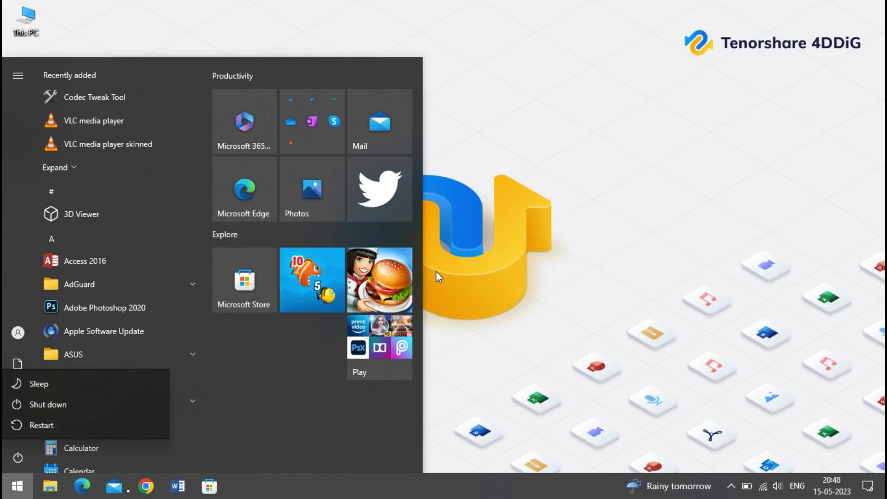
{"action": "key", "text": "Escape"}
{"action": "left_click", "coordinate": [481, 156]}
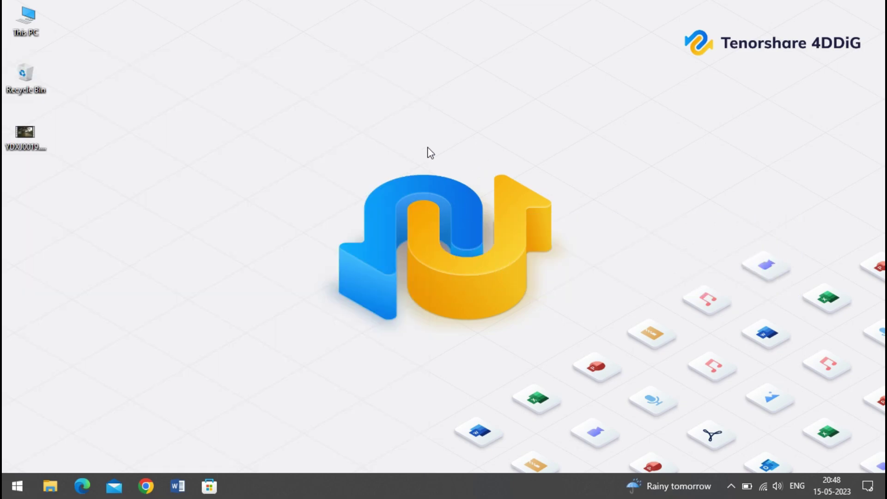
{"action": "right_click", "coordinate": [212, 114]}
{"action": "left_click", "coordinate": [182, 157]}
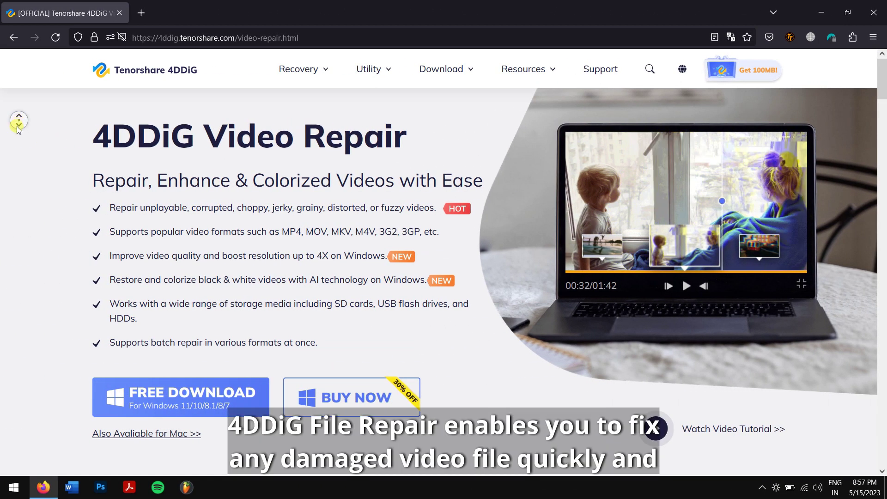
Scroll down the 4DDiG Video Repair web page, then stop its automatic scrolling
{"action": "scroll", "coordinate": [17, 130], "scroll_direction": "down", "scroll_amount": 1}
{"action": "scroll", "coordinate": [16, 128], "scroll_direction": "down", "scroll_amount": 2}
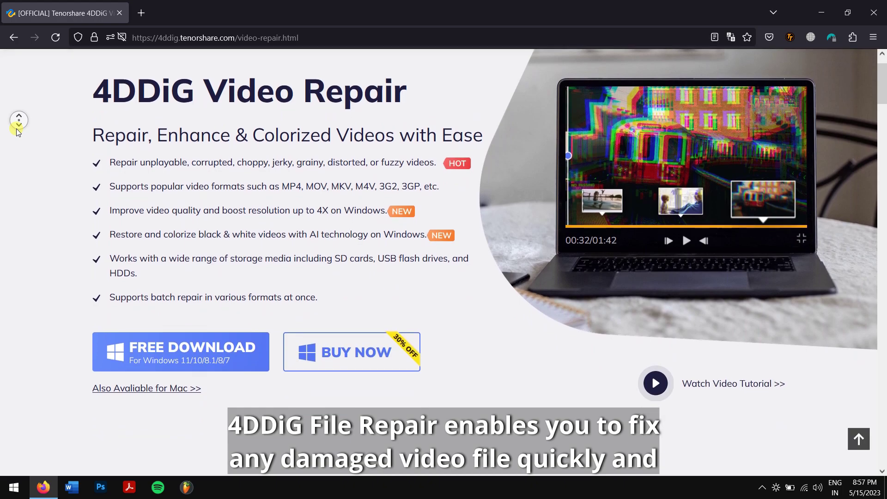
{"action": "scroll", "coordinate": [16, 129], "scroll_direction": "down", "scroll_amount": 2}
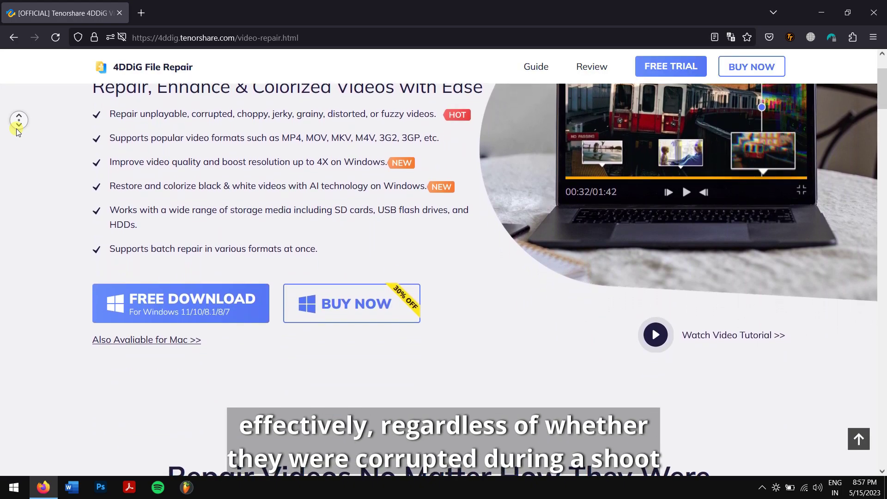
{"action": "scroll", "coordinate": [16, 129], "scroll_direction": "down", "scroll_amount": 2}
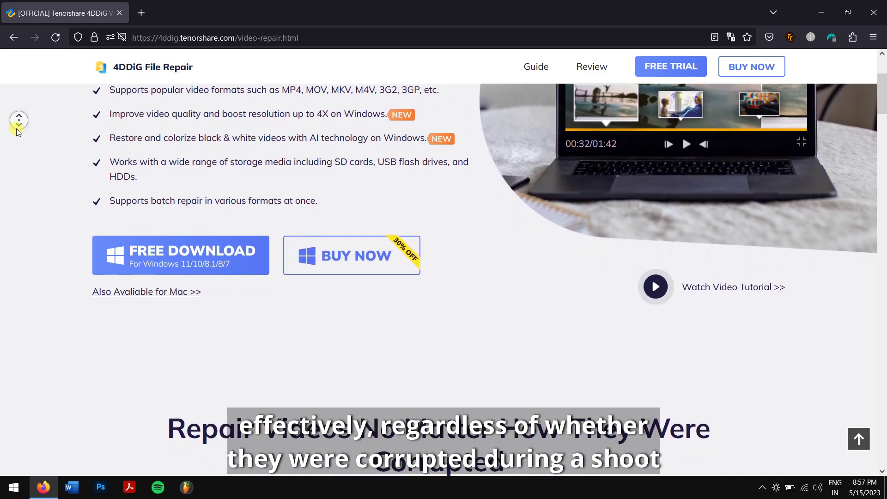
{"action": "scroll", "coordinate": [16, 128], "scroll_direction": "down", "scroll_amount": 2}
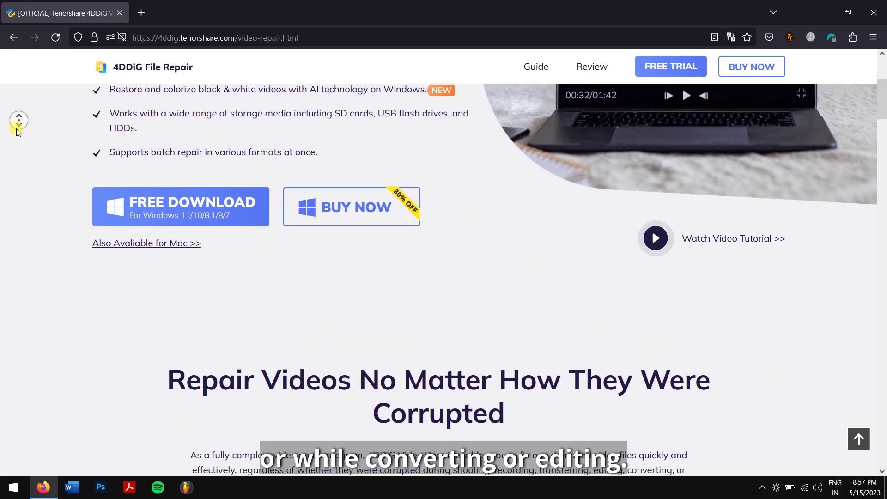
{"action": "scroll", "coordinate": [15, 129], "scroll_direction": "down", "scroll_amount": 2}
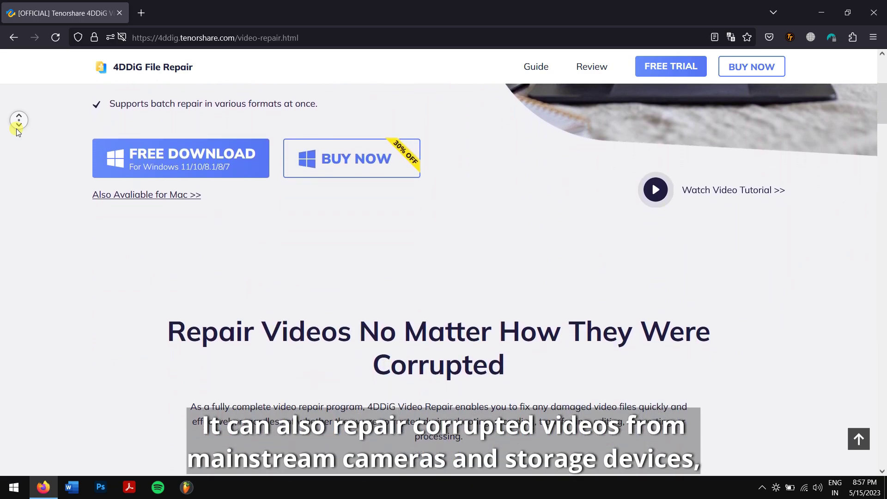
{"action": "scroll", "coordinate": [15, 128], "scroll_direction": "down", "scroll_amount": 2}
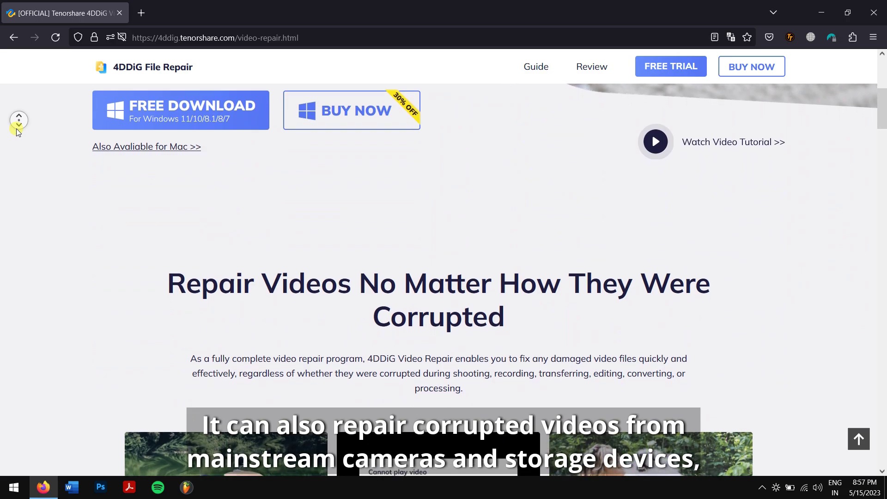
{"action": "scroll", "coordinate": [15, 129], "scroll_direction": "down", "scroll_amount": 2}
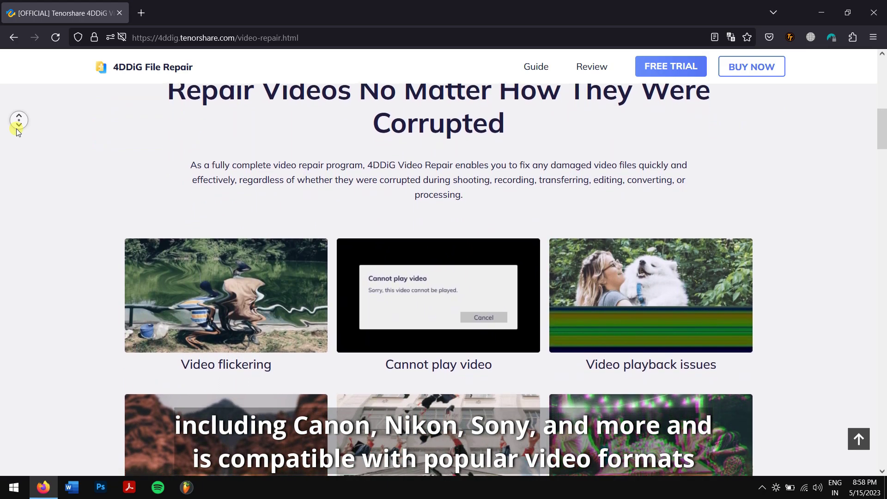
{"action": "scroll", "coordinate": [16, 129], "scroll_direction": "down", "scroll_amount": 2}
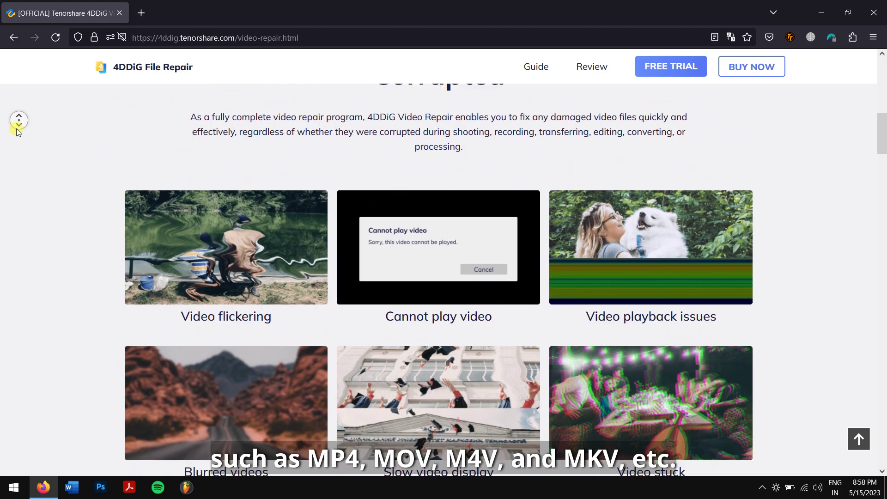
{"action": "scroll", "coordinate": [16, 129], "scroll_direction": "down", "scroll_amount": 2}
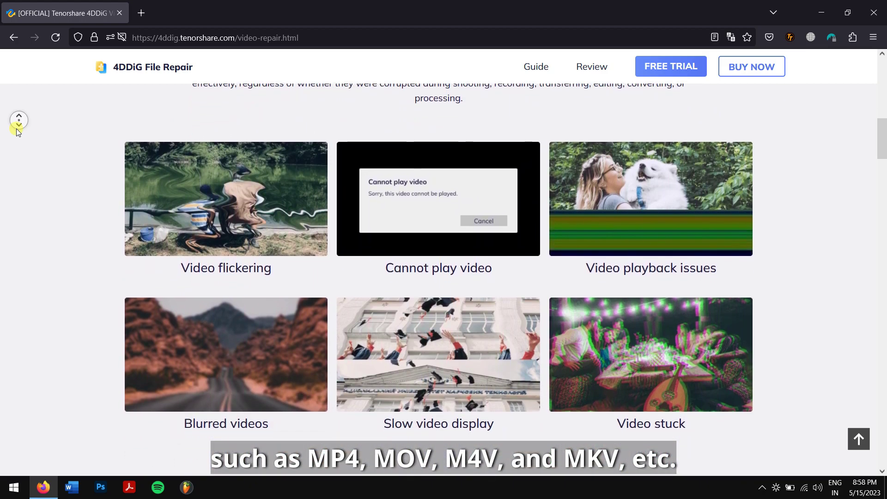
{"action": "scroll", "coordinate": [16, 129], "scroll_direction": "down", "scroll_amount": 2}
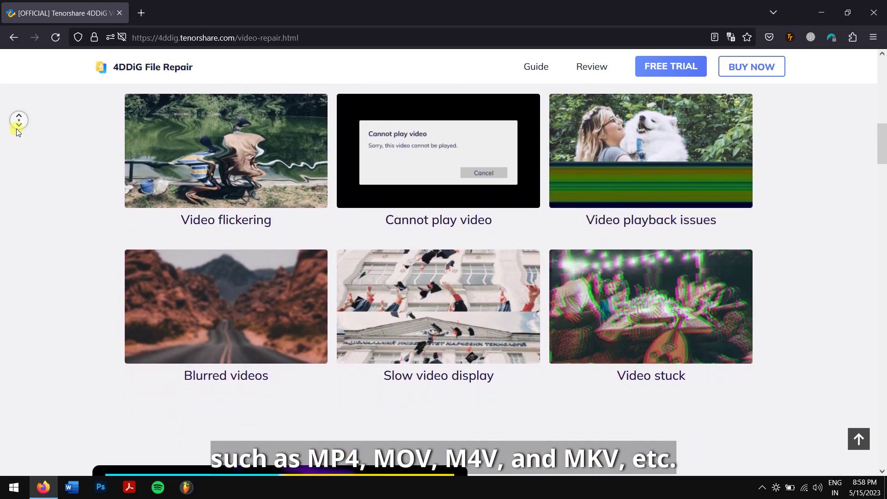
{"action": "scroll", "coordinate": [16, 129], "scroll_direction": "down", "scroll_amount": 2}
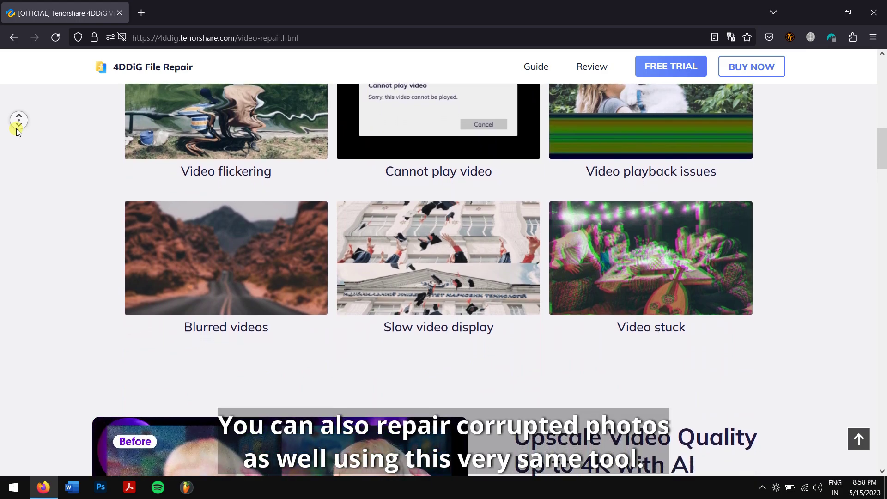
{"action": "scroll", "coordinate": [16, 128], "scroll_direction": "down", "scroll_amount": 2}
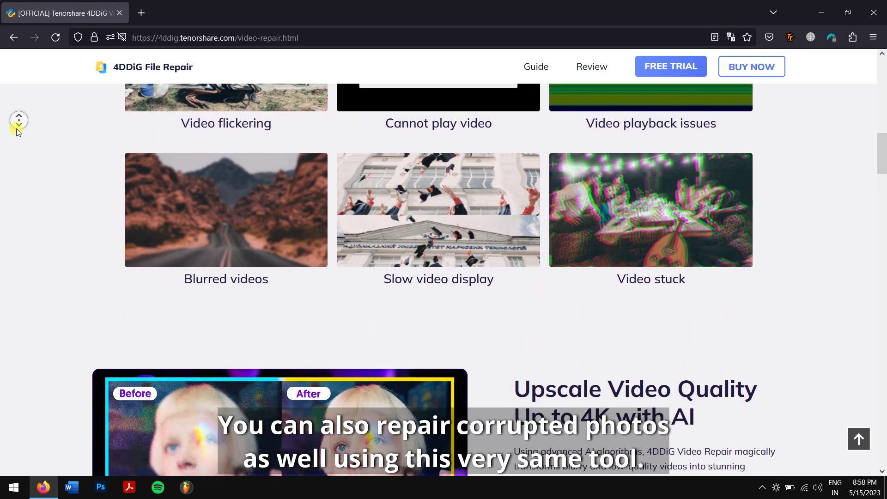
{"action": "scroll", "coordinate": [15, 129], "scroll_direction": "down", "scroll_amount": 2}
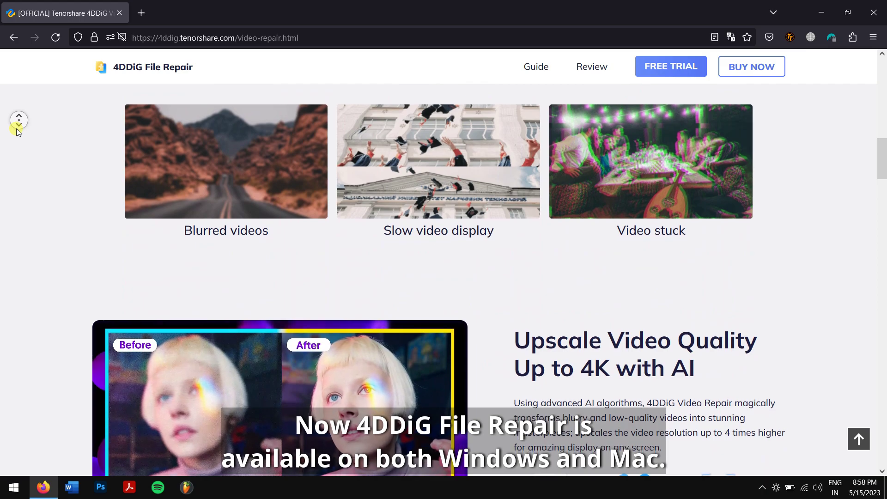
{"action": "scroll", "coordinate": [16, 129], "scroll_direction": "down", "scroll_amount": 2}
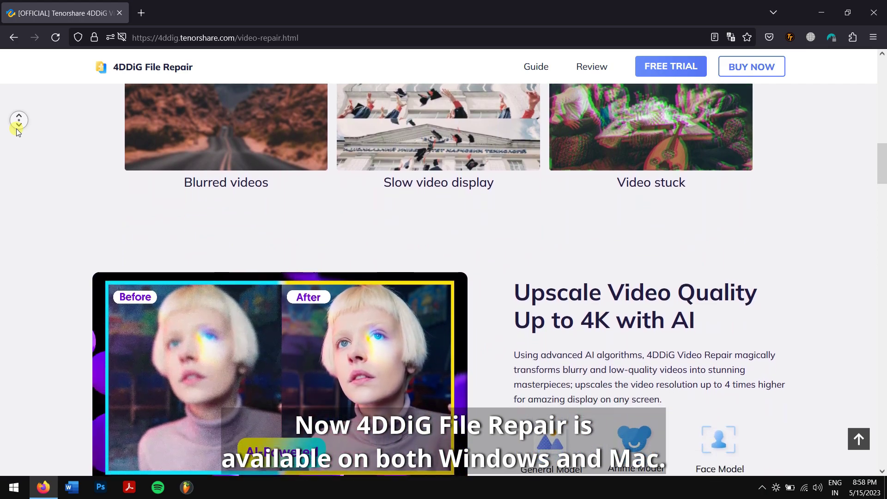
{"action": "left_click", "coordinate": [16, 128]}
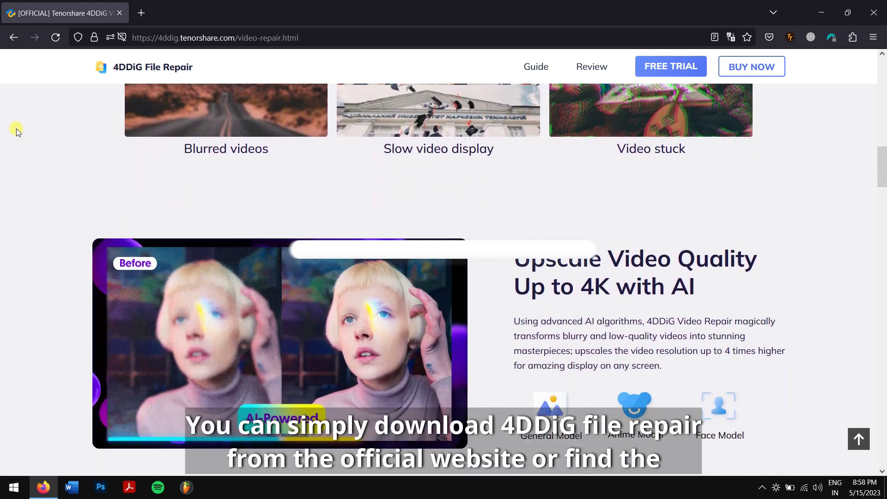
Close Firefox, launch 4DDiG File Repair from a '4dd' Start search, and open Fix Video Errors
{"action": "left_click", "coordinate": [121, 17]}
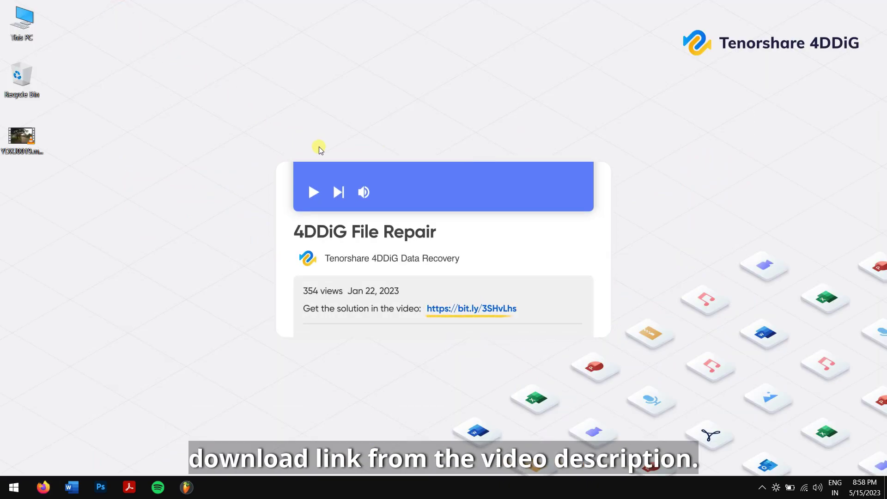
{"action": "key", "text": "super"}
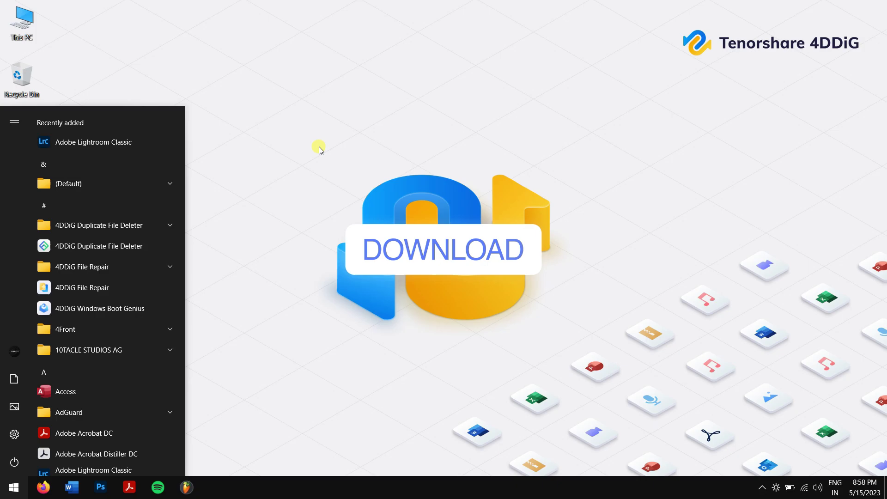
{"action": "type", "text": "4di"}
{"action": "key", "text": "BackSpace"}
{"action": "type", "text": "d"}
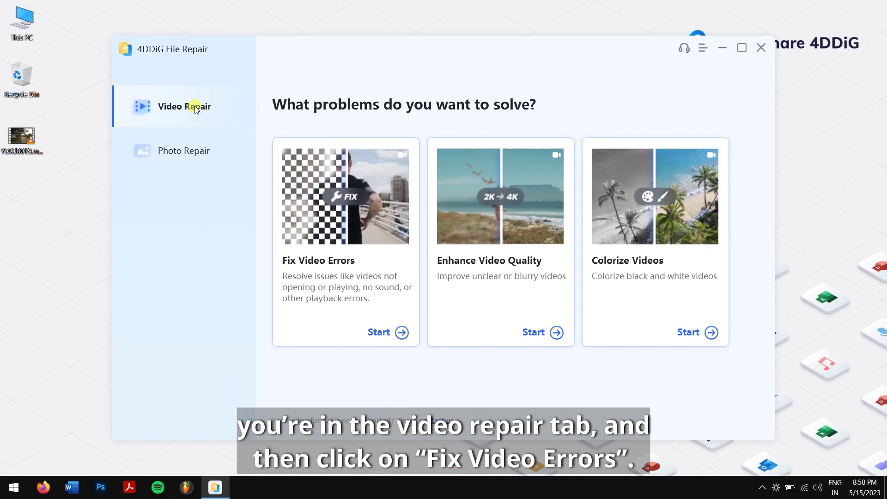
{"action": "left_click", "coordinate": [344, 273]}
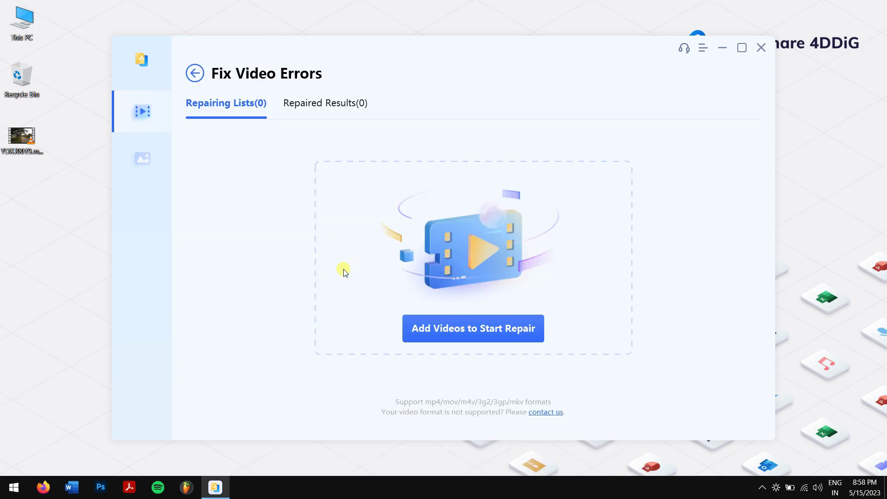
Add Desktop\YDXJ0019.mp4 to the repair list, repair it, and show the repaired result
{"action": "left_click", "coordinate": [445, 331]}
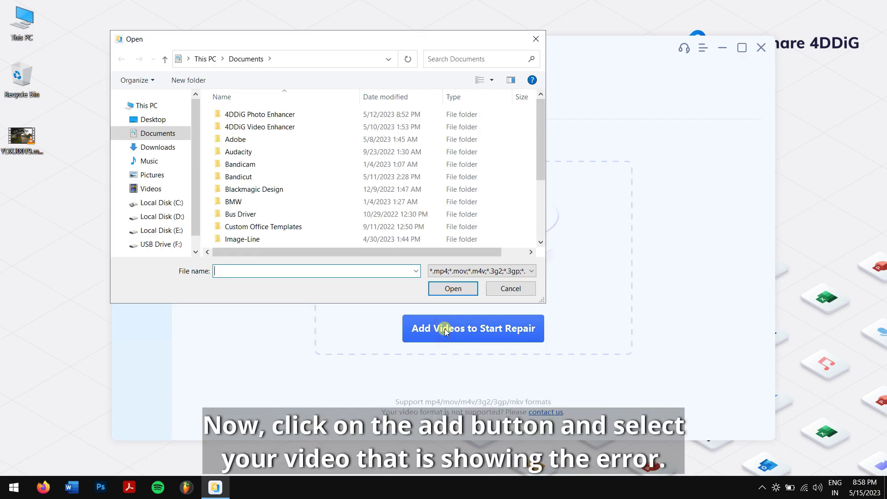
{"action": "left_click", "coordinate": [165, 119]}
{"action": "left_click", "coordinate": [242, 125]}
{"action": "left_click", "coordinate": [453, 288]}
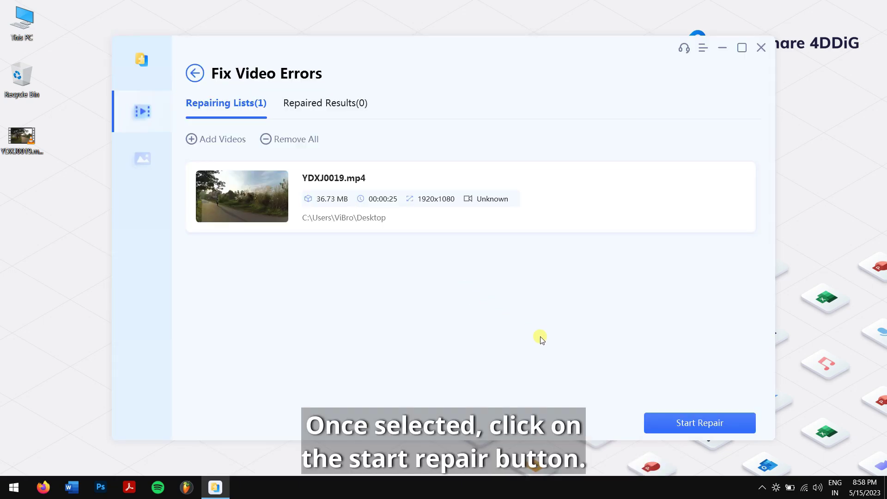
{"action": "left_click", "coordinate": [691, 422]}
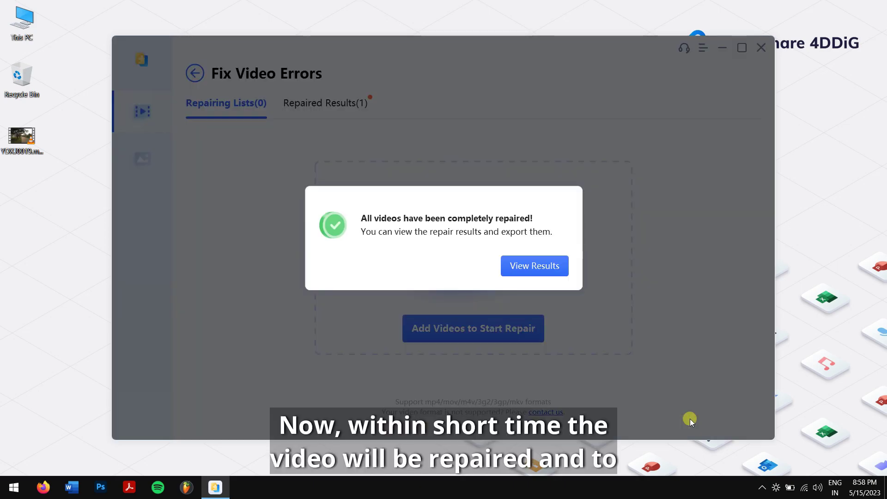
{"action": "left_click", "coordinate": [546, 272]}
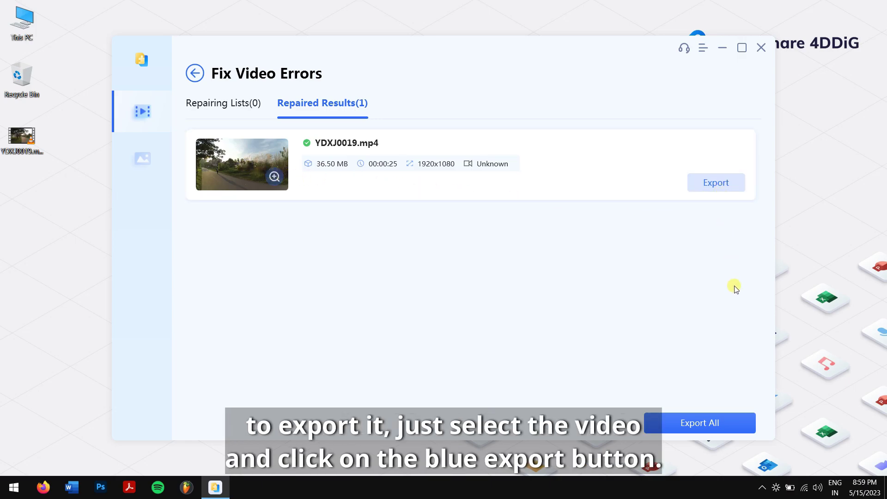
Export the repaired YDXJ0019.mp4 to the Desktop, check its folder, then close 4DDiG
{"action": "left_click", "coordinate": [724, 422]}
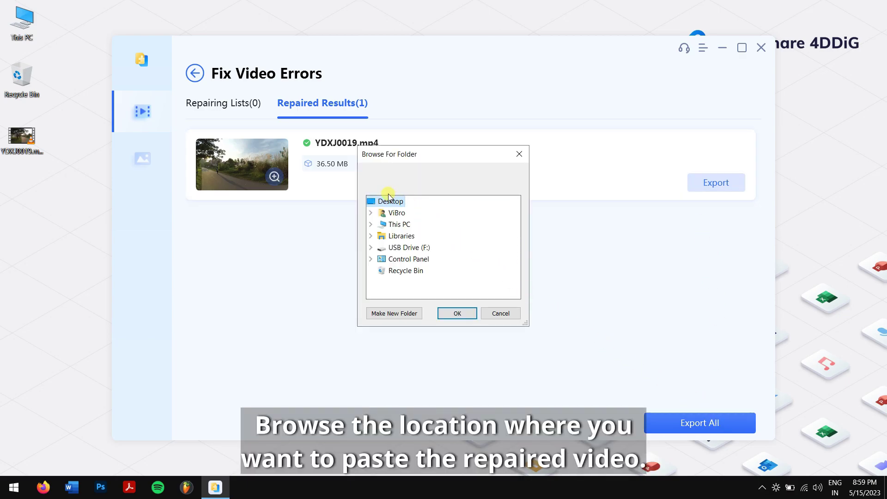
{"action": "left_click", "coordinate": [456, 314]}
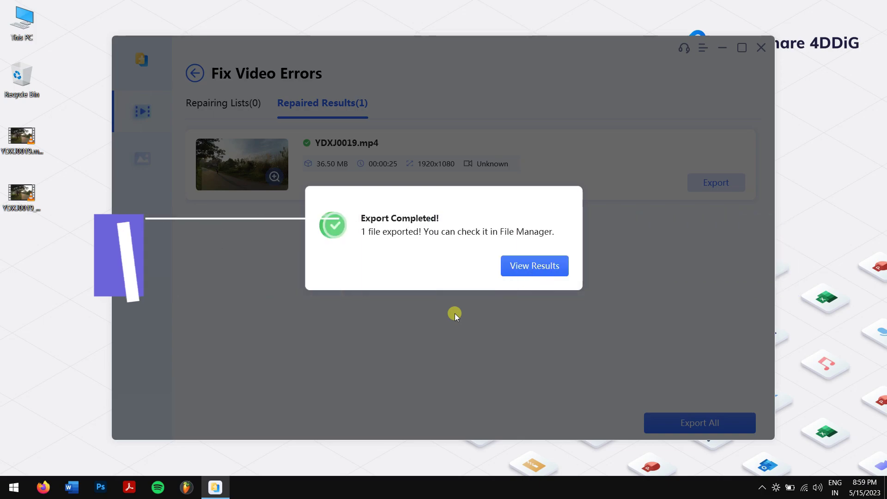
{"action": "left_click", "coordinate": [517, 267]}
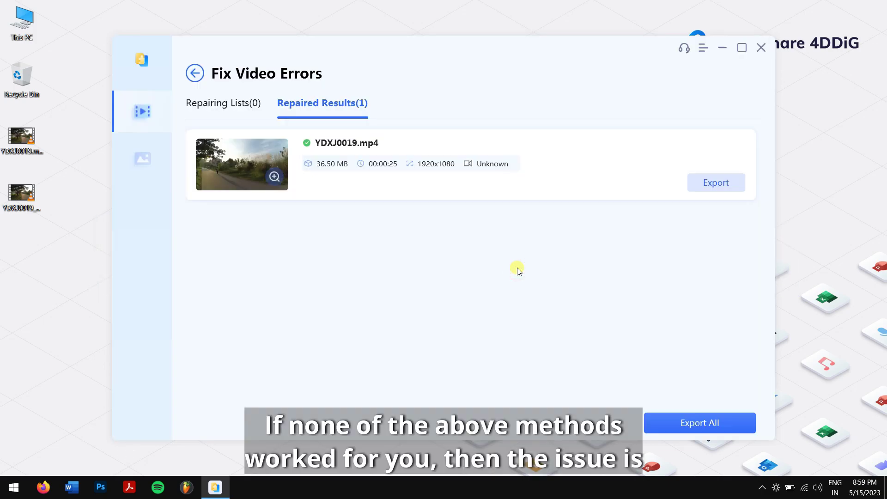
{"action": "left_click", "coordinate": [779, 52]}
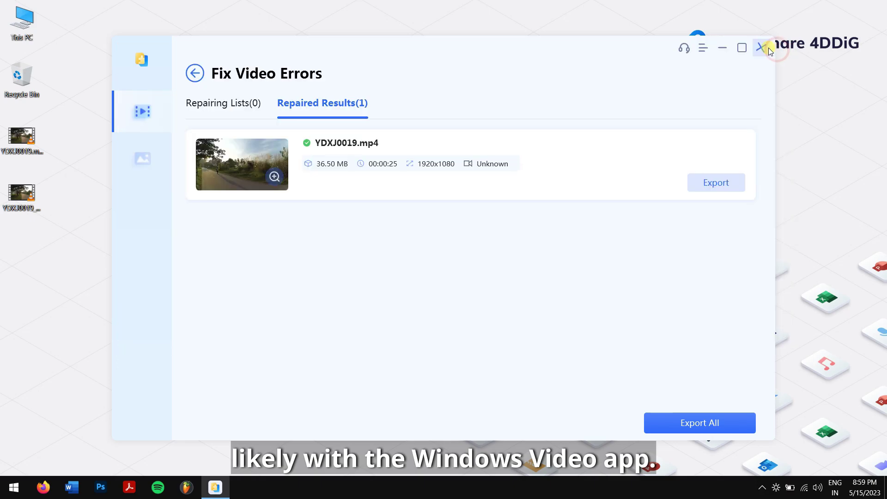
{"action": "left_click", "coordinate": [756, 48]}
Confirm exiting 4DDiG, then scroll the VLC page down to the 3.0.18 Official Downloads list
{"action": "left_click", "coordinate": [455, 263]}
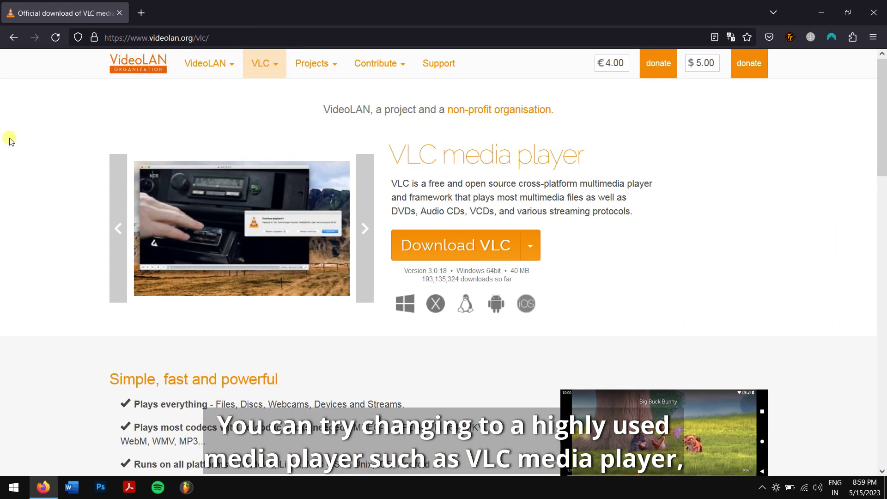
{"action": "scroll", "coordinate": [11, 139], "scroll_direction": "up", "scroll_amount": 1}
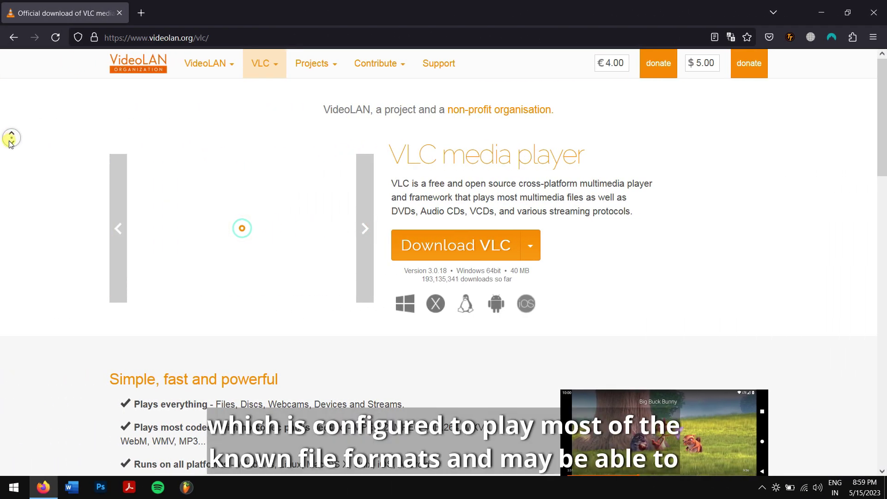
{"action": "scroll", "coordinate": [11, 139], "scroll_direction": "down", "scroll_amount": 1}
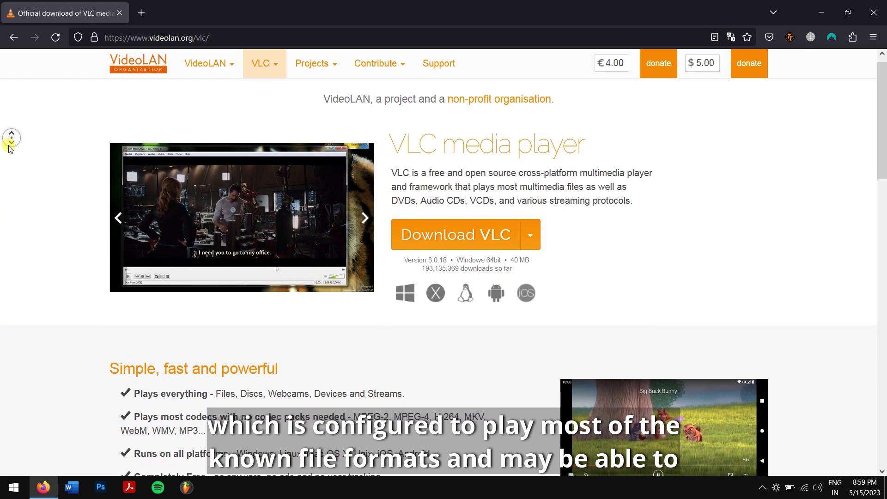
{"action": "scroll", "coordinate": [10, 148], "scroll_direction": "down", "scroll_amount": 1}
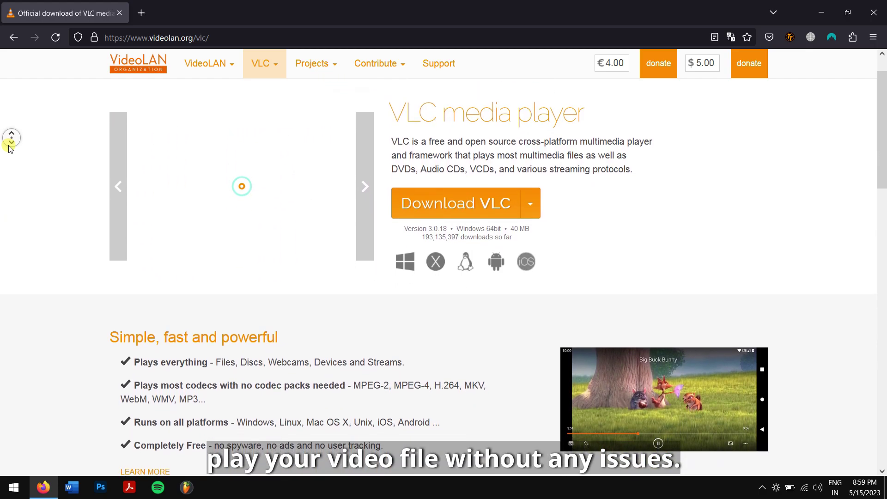
{"action": "scroll", "coordinate": [10, 148], "scroll_direction": "down", "scroll_amount": 1}
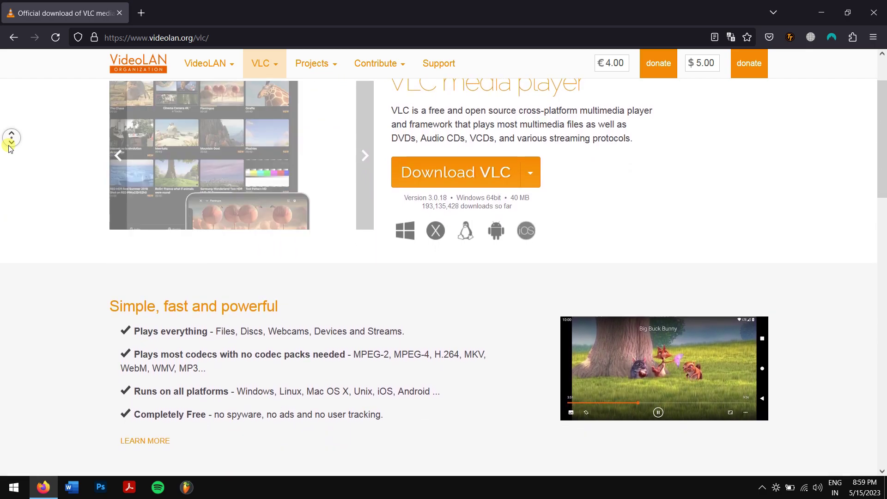
{"action": "scroll", "coordinate": [10, 148], "scroll_direction": "down", "scroll_amount": 1}
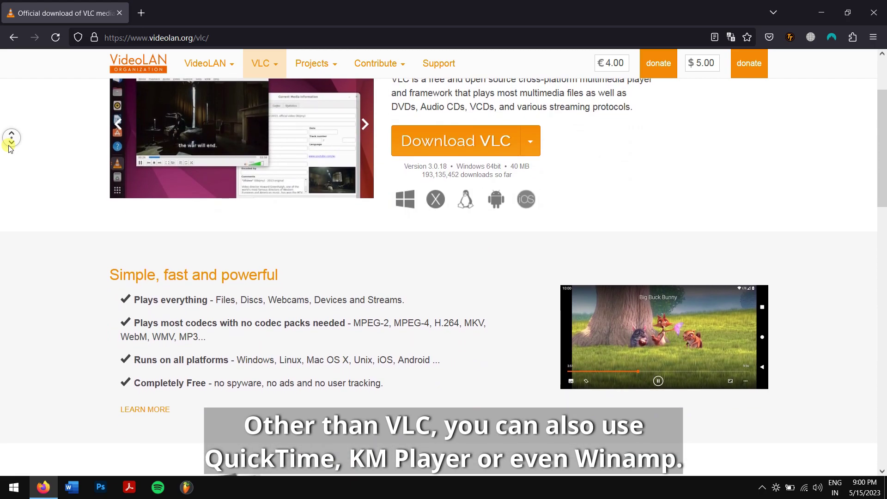
{"action": "scroll", "coordinate": [10, 148], "scroll_direction": "down", "scroll_amount": 1}
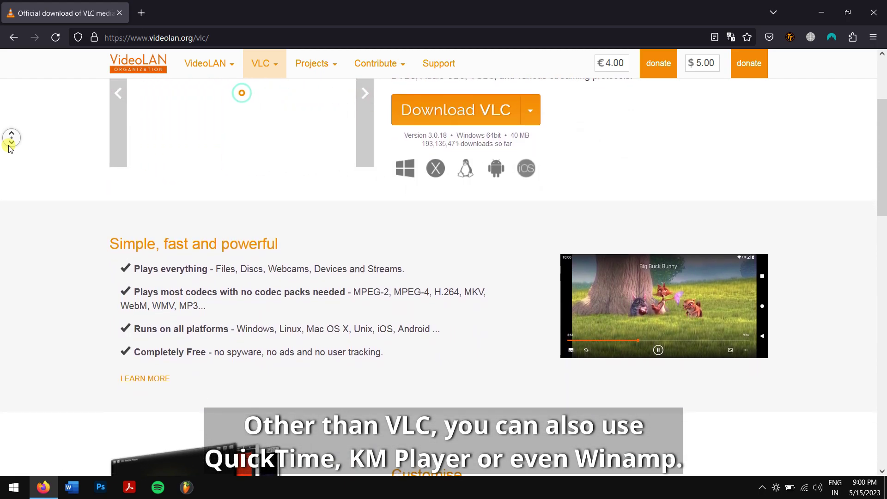
{"action": "scroll", "coordinate": [10, 148], "scroll_direction": "down", "scroll_amount": 1}
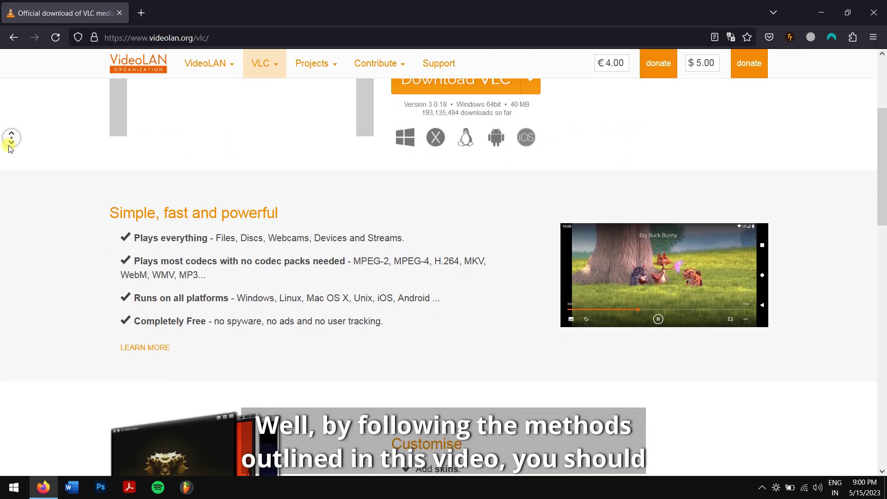
{"action": "scroll", "coordinate": [10, 148], "scroll_direction": "down", "scroll_amount": 1}
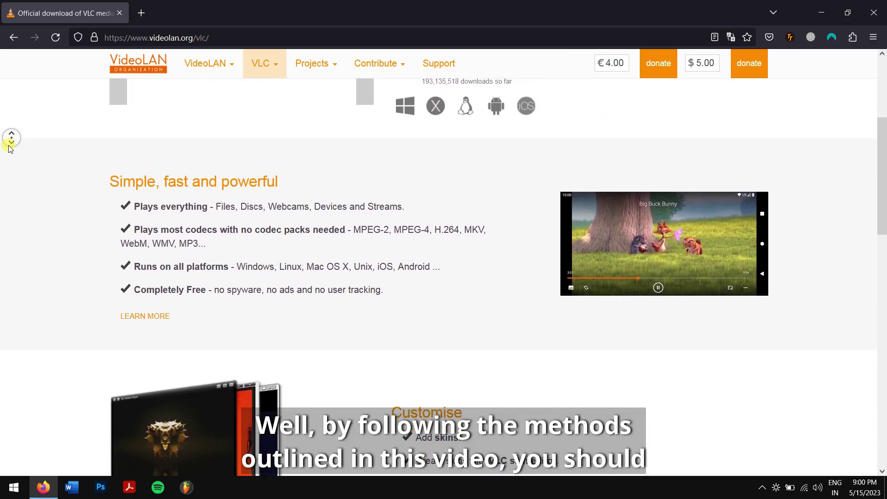
{"action": "scroll", "coordinate": [10, 148], "scroll_direction": "down", "scroll_amount": 1}
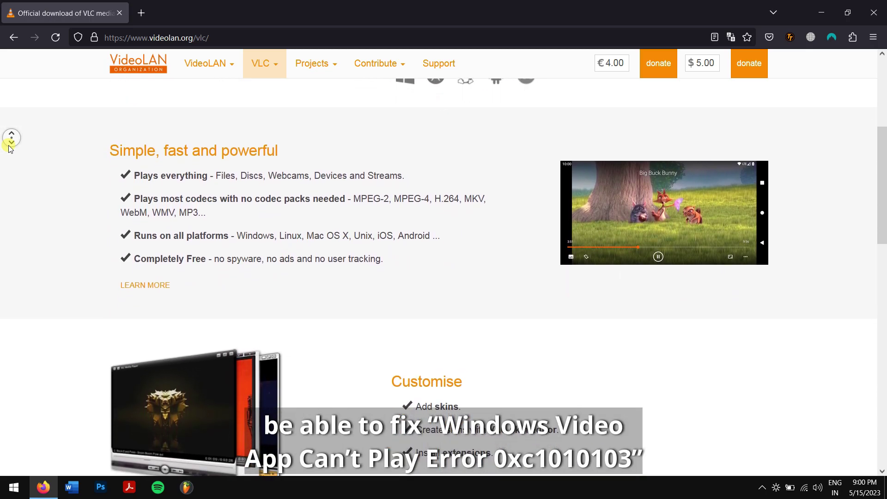
{"action": "scroll", "coordinate": [9, 148], "scroll_direction": "down", "scroll_amount": 1}
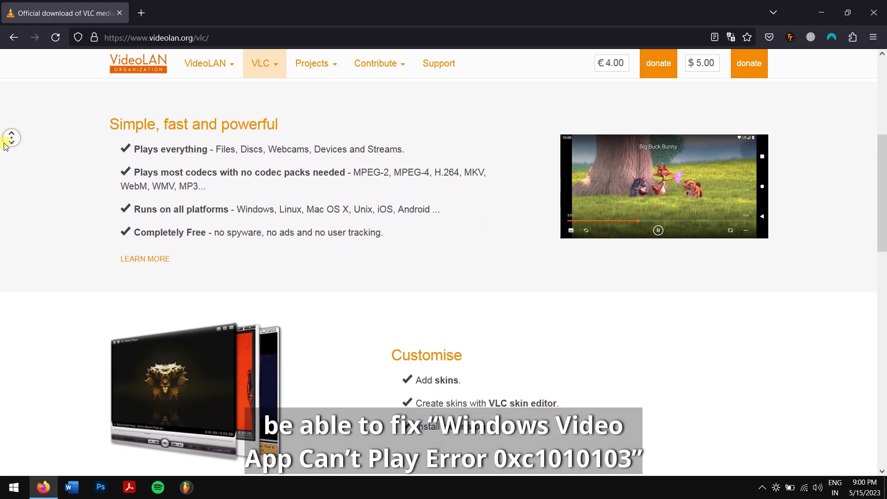
{"action": "scroll", "coordinate": [5, 148], "scroll_direction": "down", "scroll_amount": 3}
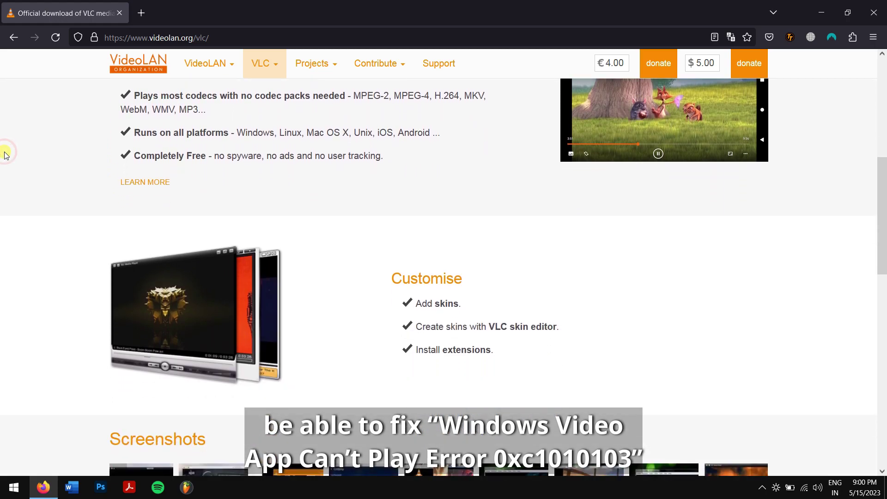
{"action": "scroll", "coordinate": [509, 241], "scroll_direction": "down", "scroll_amount": 5}
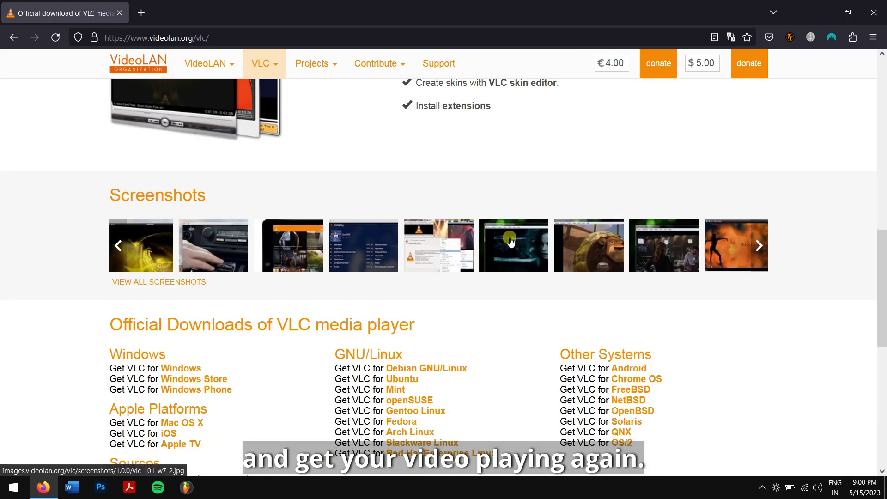
Close Firefox with the VLC page and drag a selection box across the desktop
{"action": "left_click", "coordinate": [121, 13]}
{"action": "left_click_drag", "start_coordinate": [408, 159], "coordinate": [713, 358]}
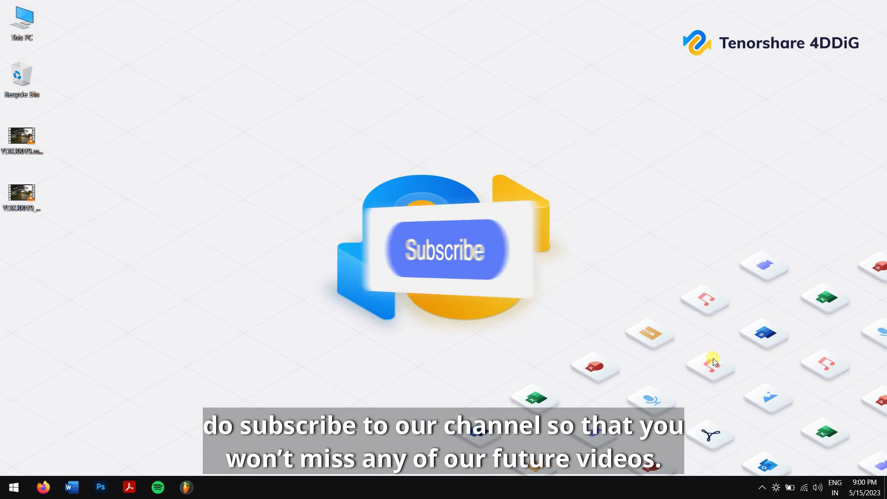